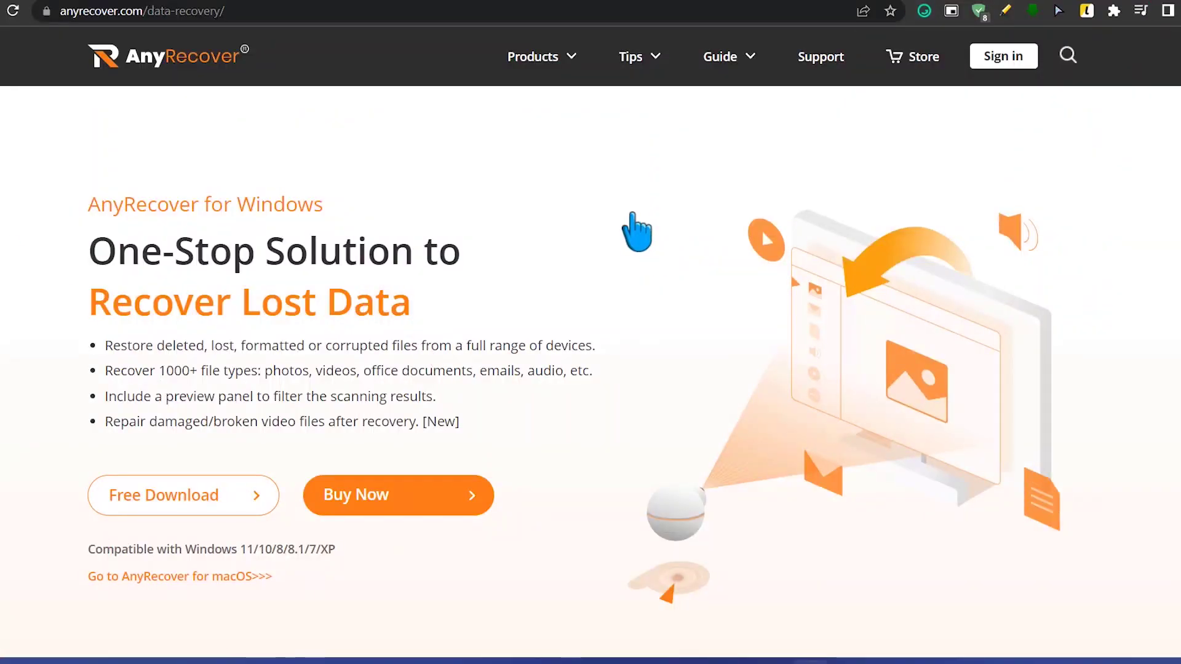
- Review the AnyRecover for Windows page's recovery scenarios, supported devices and file types, usage steps and FAQ
{"action": "scroll", "coordinate": [633, 311], "scroll_direction": "down", "scroll_amount": 7}
{"action": "scroll", "coordinate": [602, 352], "scroll_direction": "down", "scroll_amount": 5}
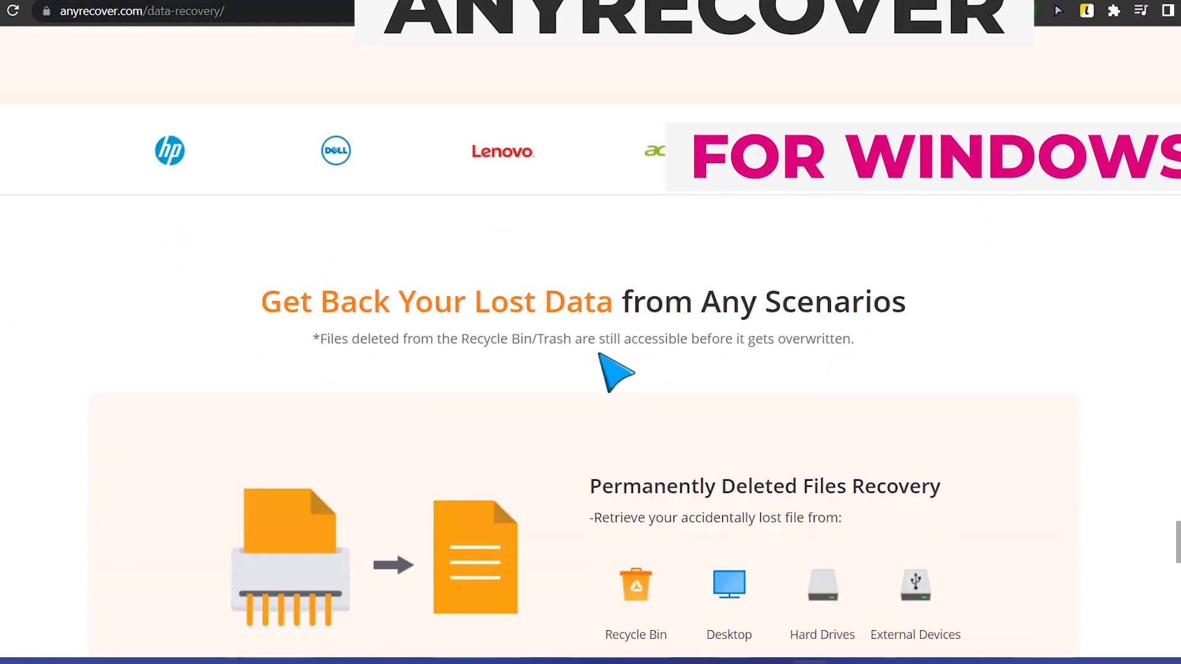
{"action": "triple_click", "coordinate": [890, 174]}
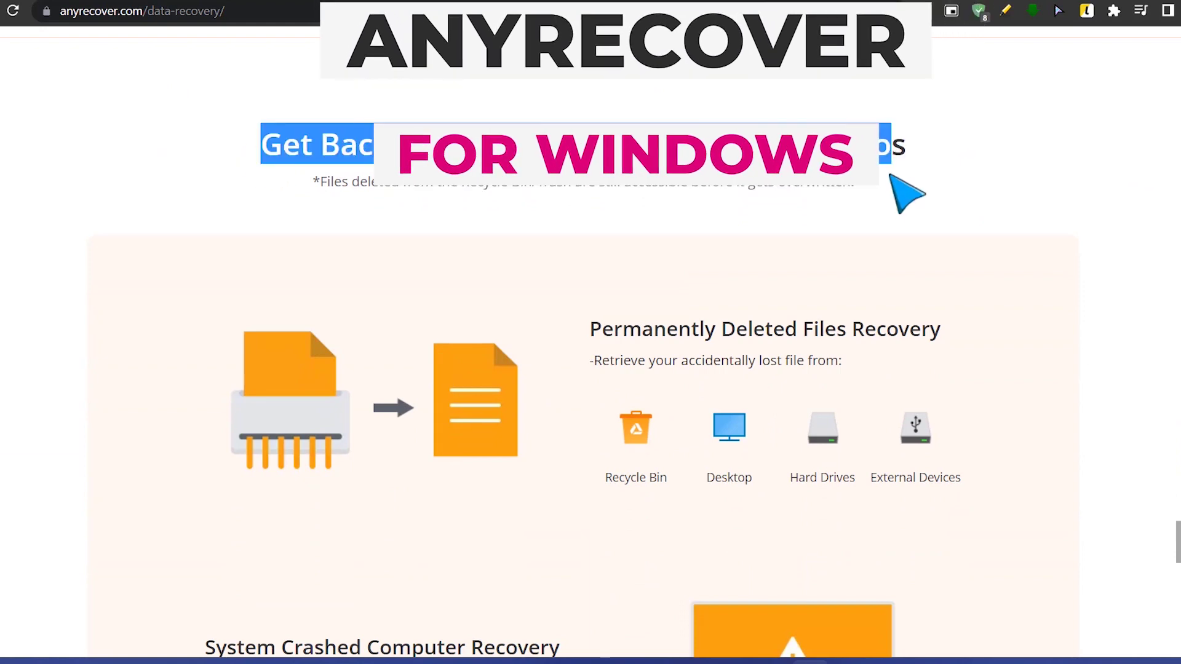
{"action": "scroll", "coordinate": [757, 316], "scroll_direction": "down", "scroll_amount": 4}
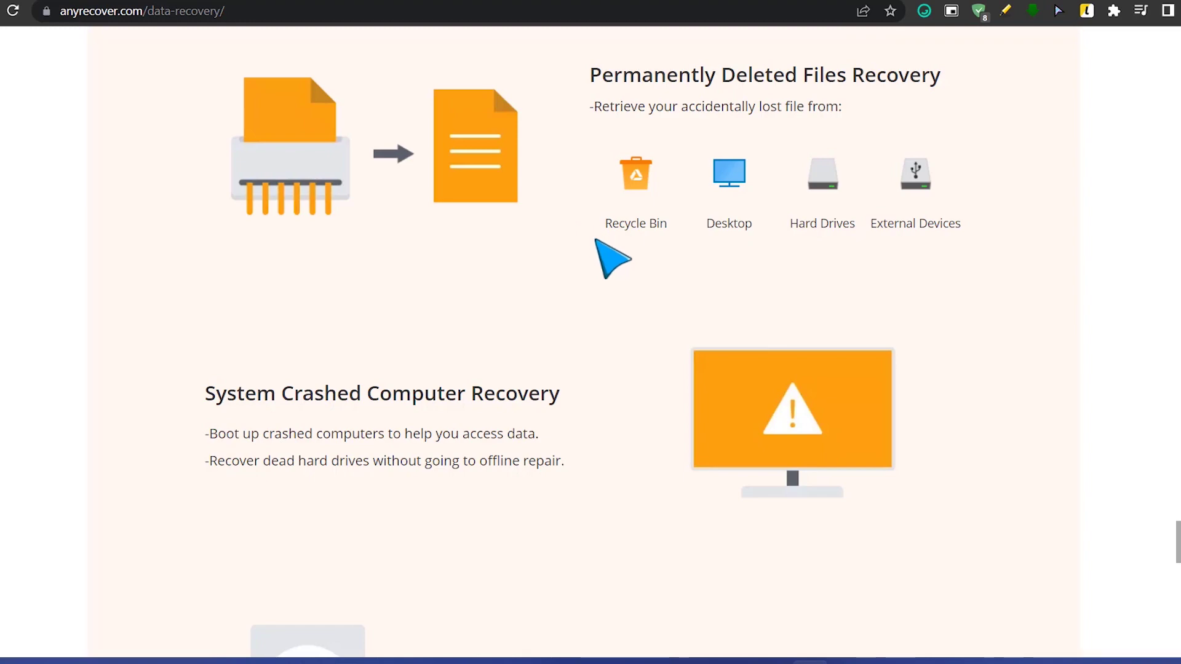
{"action": "scroll", "coordinate": [600, 246], "scroll_direction": "down", "scroll_amount": 10}
{"action": "scroll", "coordinate": [581, 320], "scroll_direction": "down", "scroll_amount": 3}
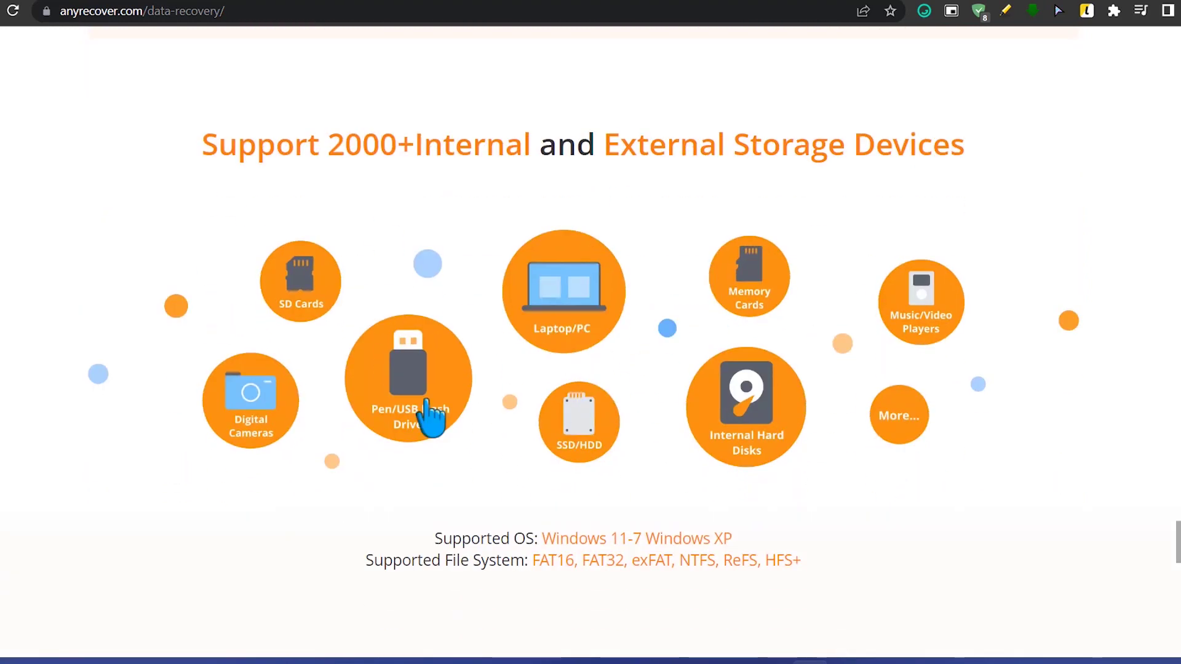
{"action": "scroll", "coordinate": [693, 422], "scroll_direction": "down", "scroll_amount": 3}
{"action": "scroll", "coordinate": [527, 363], "scroll_direction": "down", "scroll_amount": 5}
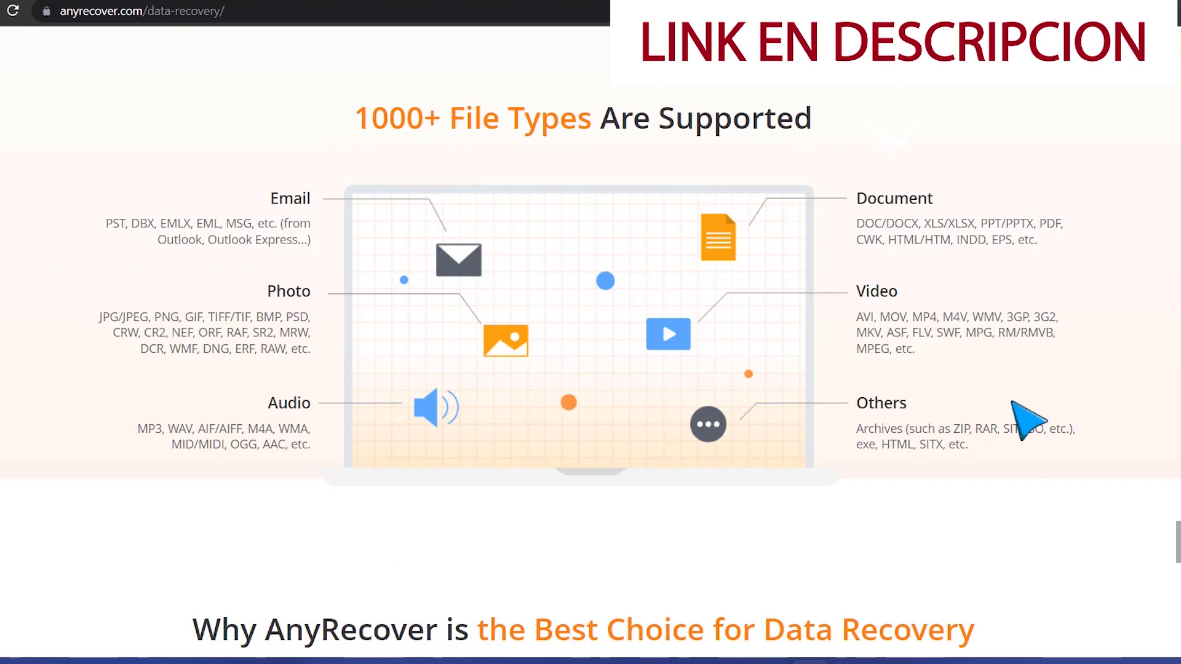
{"action": "scroll", "coordinate": [984, 418], "scroll_direction": "down", "scroll_amount": 10}
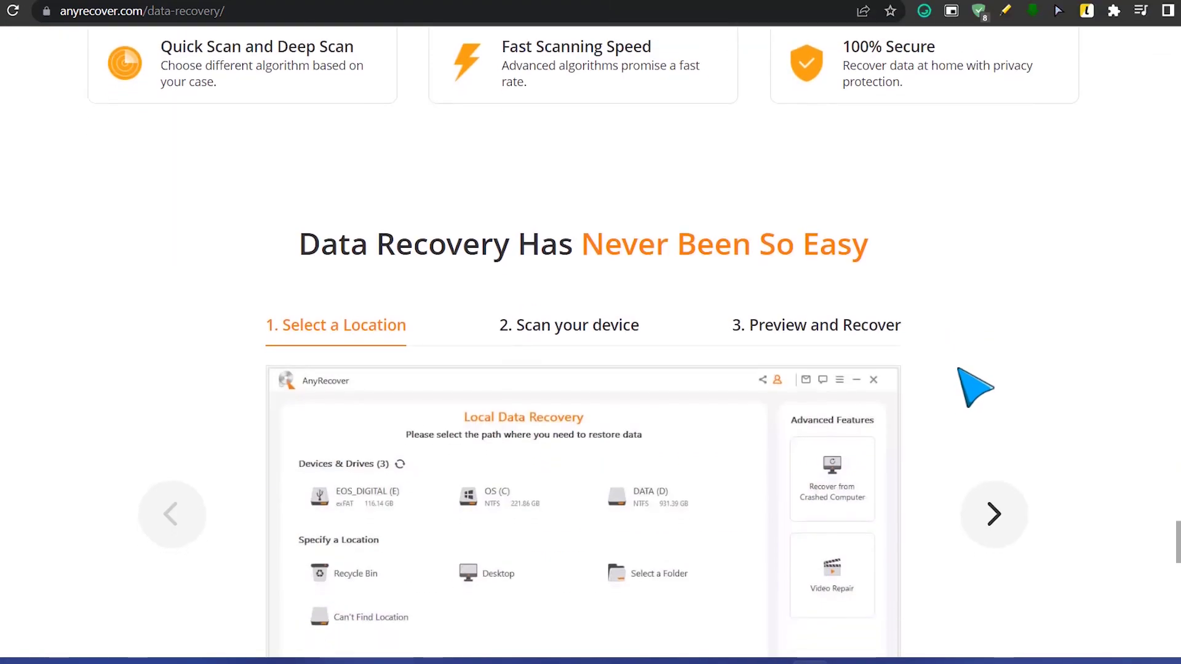
{"action": "scroll", "coordinate": [974, 393], "scroll_direction": "down", "scroll_amount": 20}
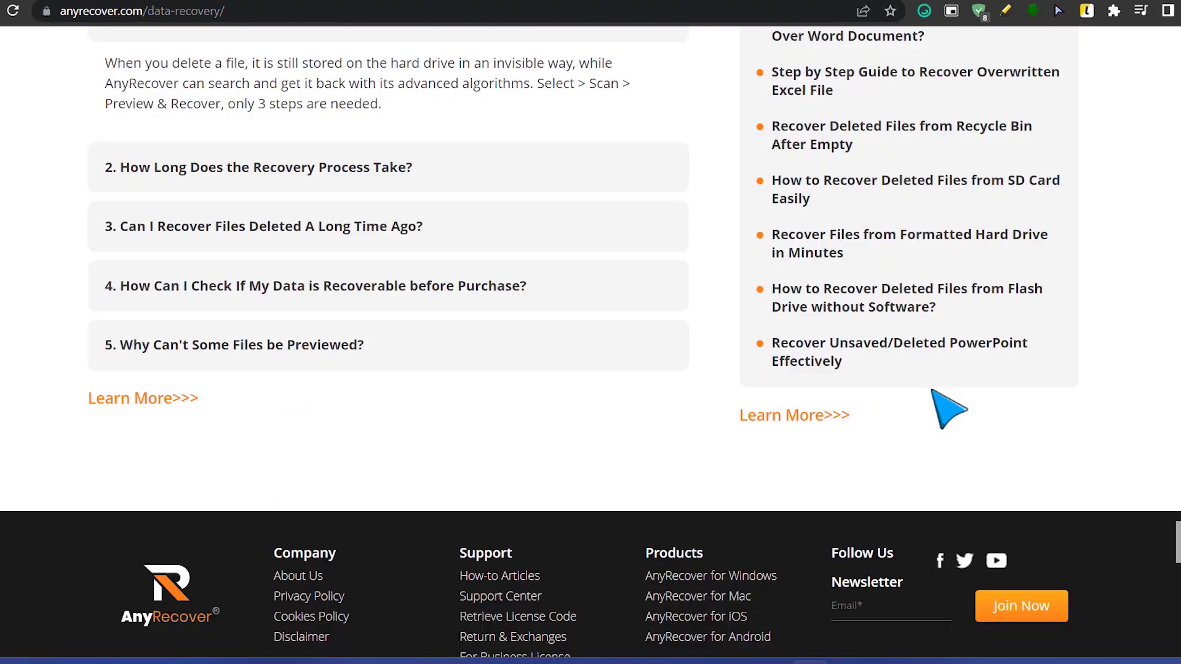
{"action": "scroll", "coordinate": [935, 396], "scroll_direction": "down", "scroll_amount": 4}
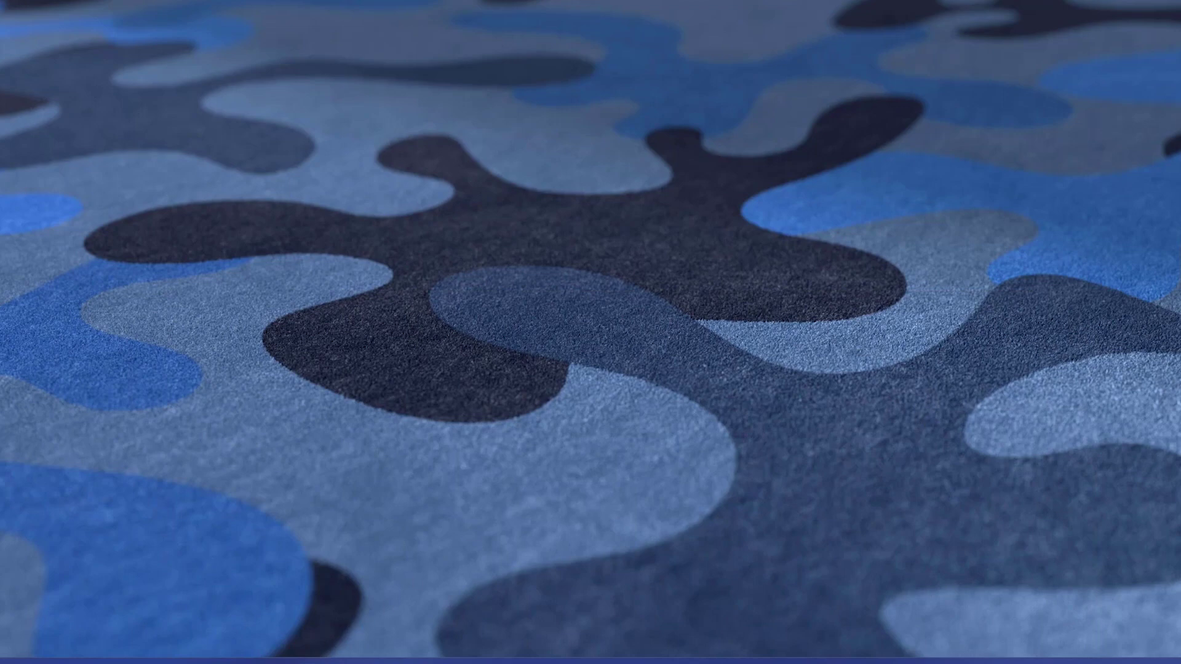
- Switch to the AnyRecover desktop program and dismiss its instant update notice without updating
{"action": "key", "text": "super"}
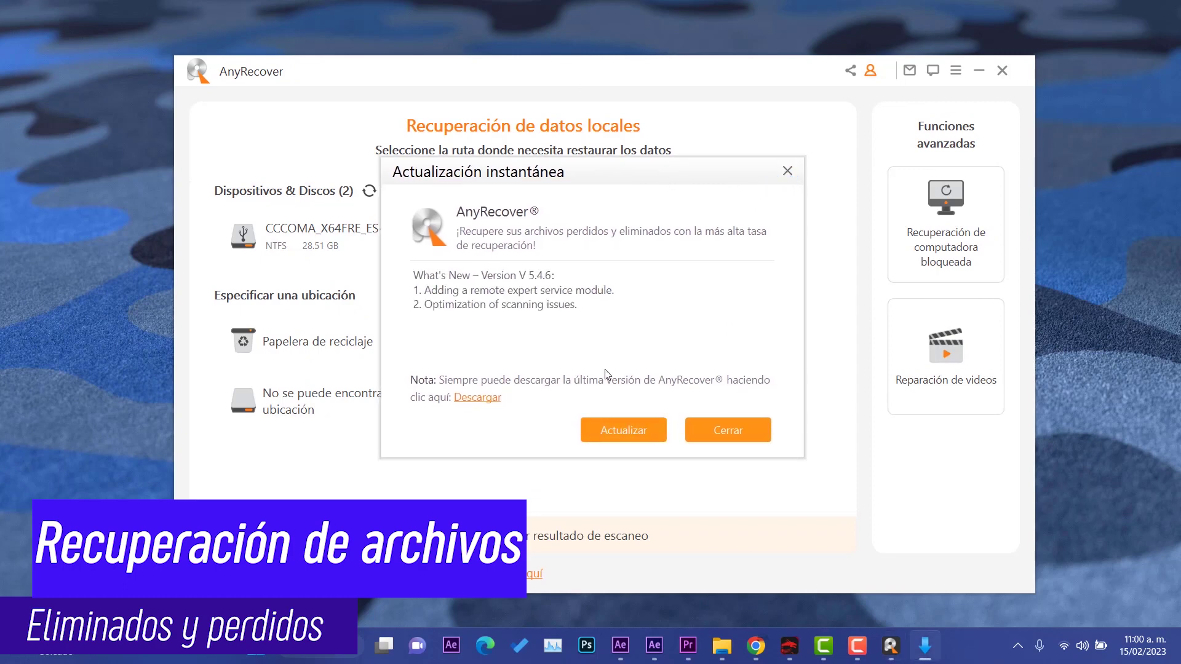
{"action": "left_click", "coordinate": [787, 171]}
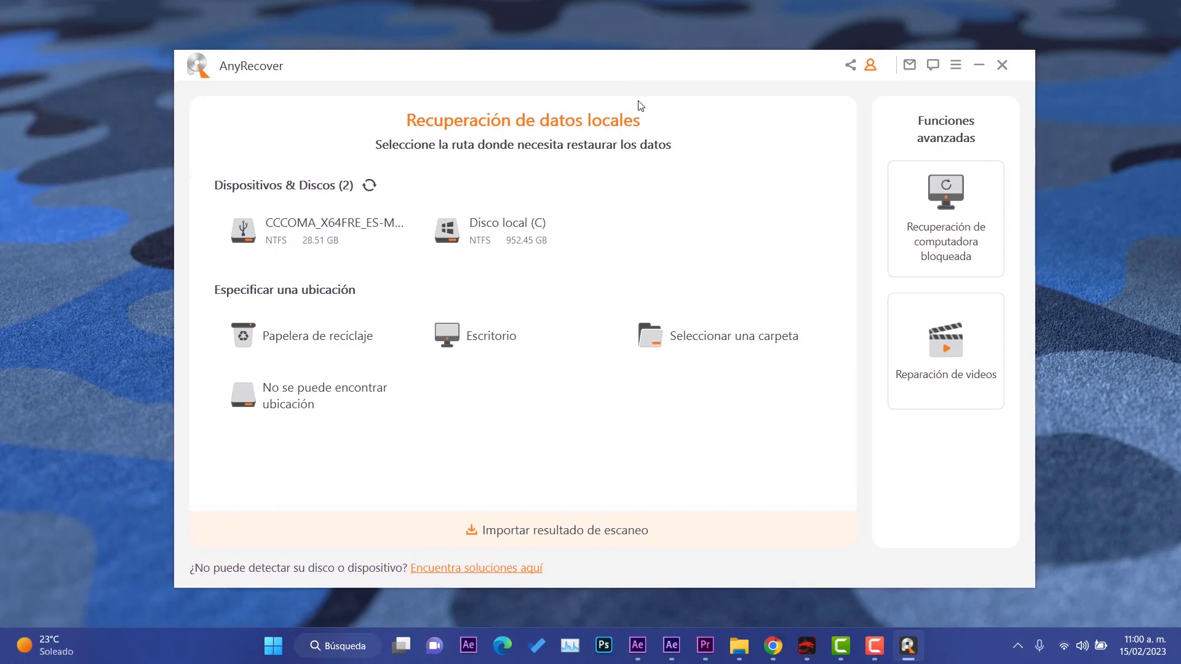
- Check the contents of the CCCOMA_X64FRE_ES-MX_DV9 (D:) drive in File Explorer, and close File Explorer
{"action": "key", "text": "super+e"}
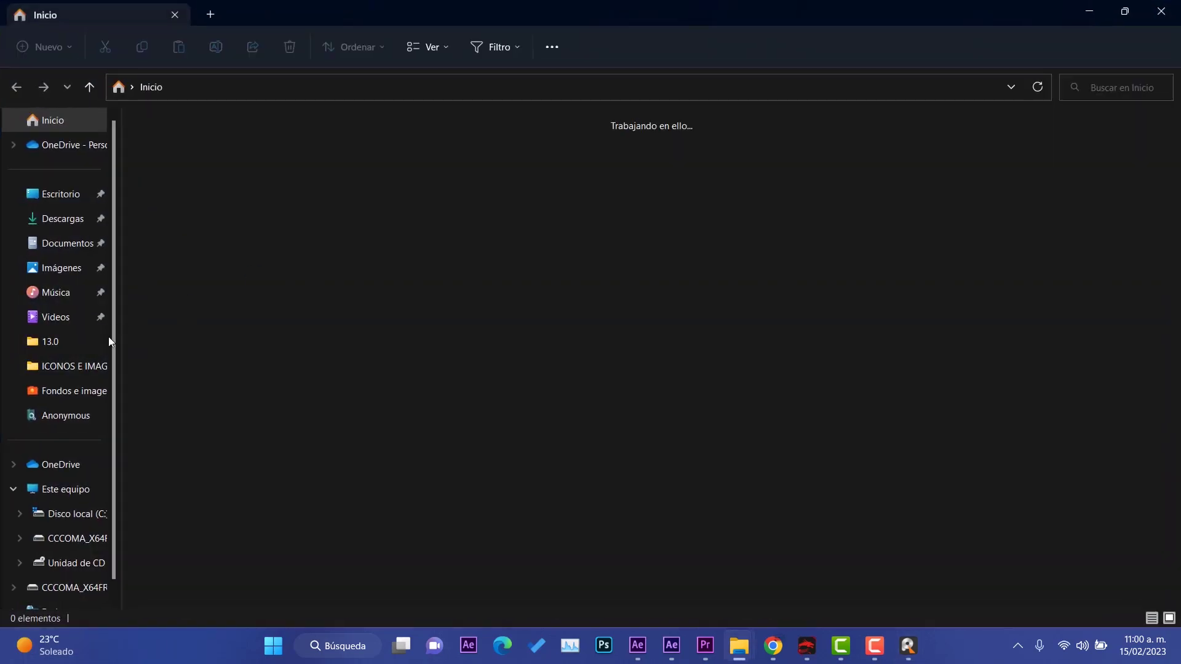
{"action": "left_click", "coordinate": [95, 488]}
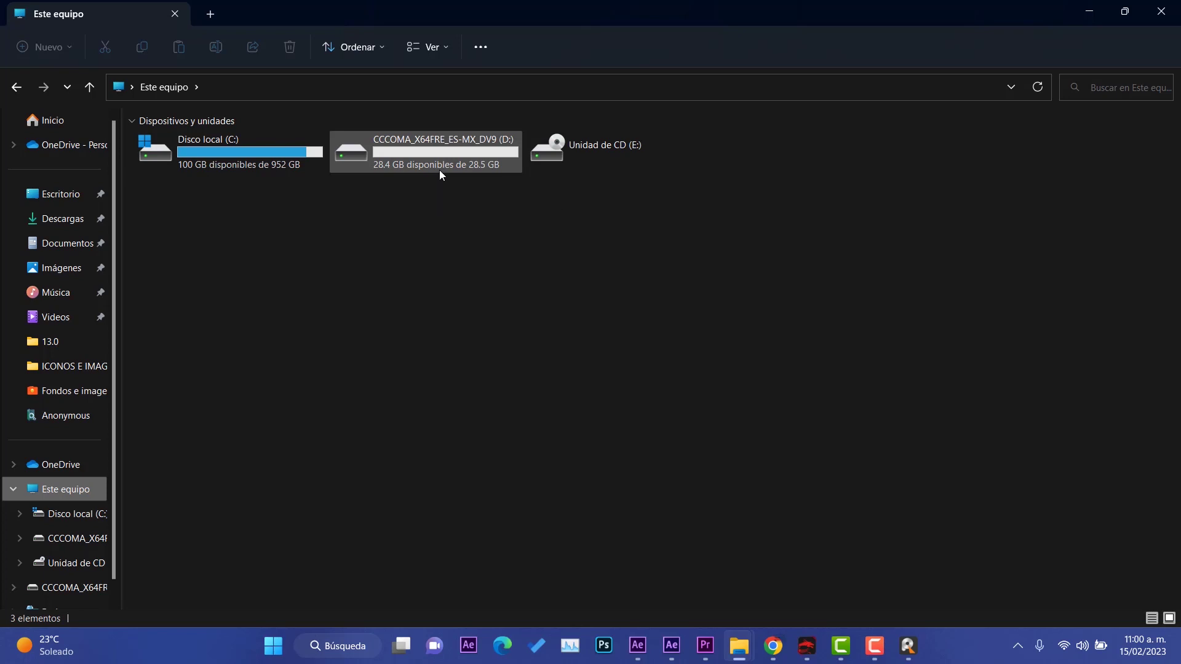
{"action": "double_click", "coordinate": [440, 170]}
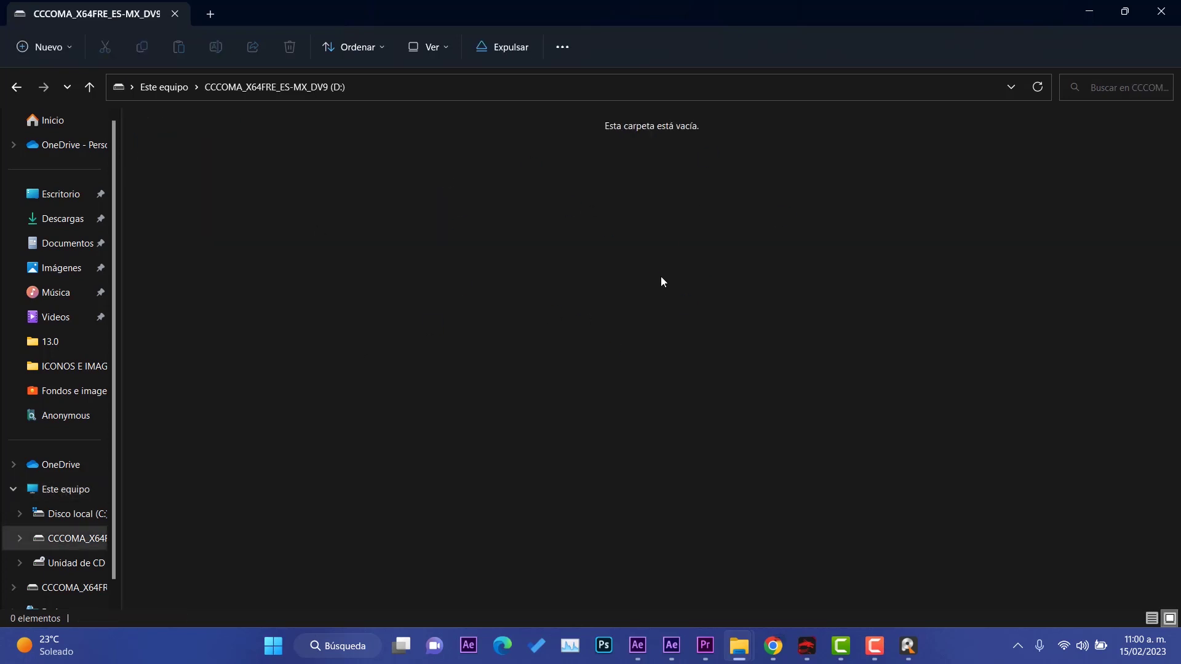
{"action": "key", "text": "alt+Left"}
{"action": "double_click", "coordinate": [477, 159]}
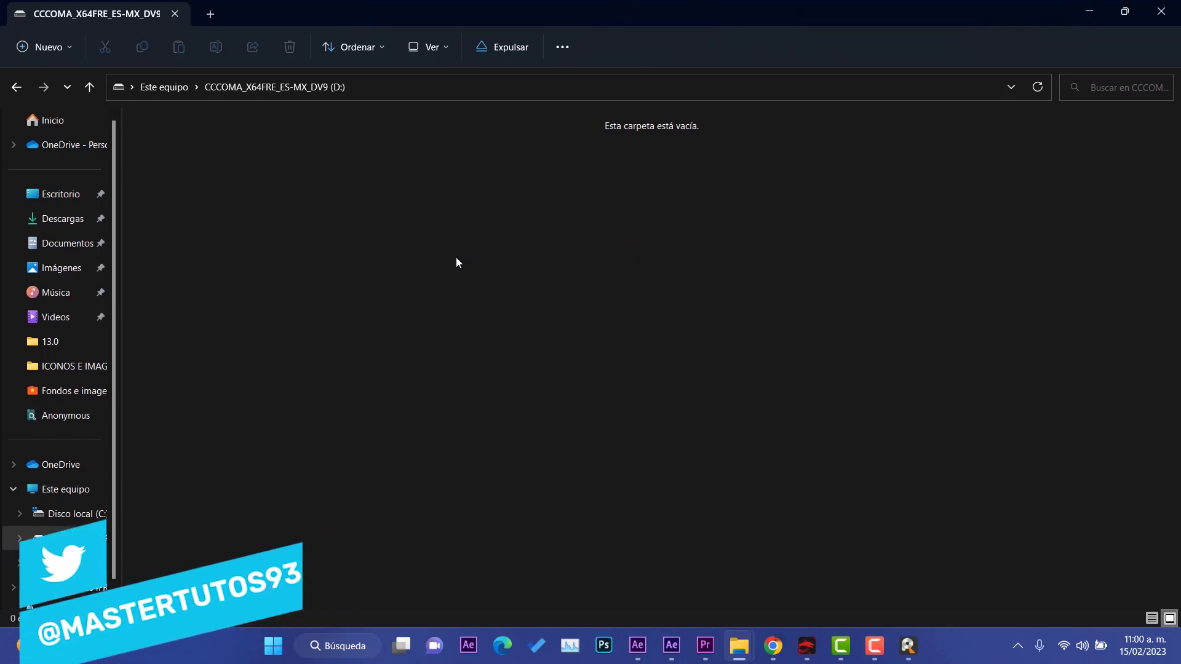
{"action": "key", "text": "alt+Left"}
{"action": "double_click", "coordinate": [475, 163]}
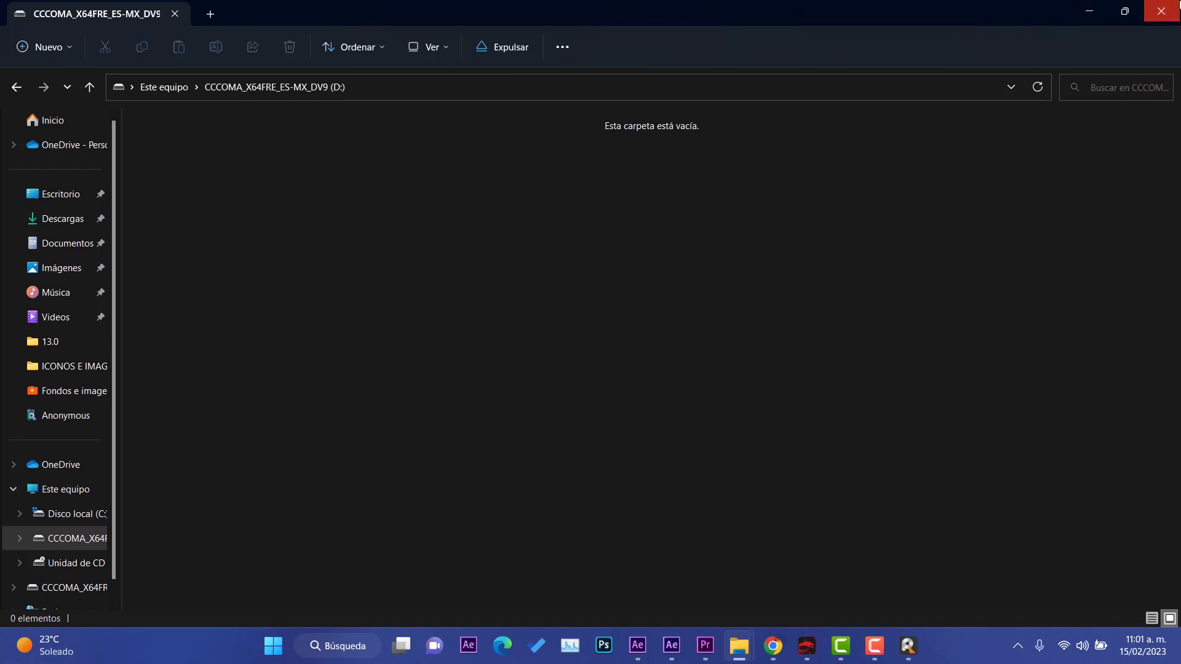
{"action": "left_click", "coordinate": [1161, 12]}
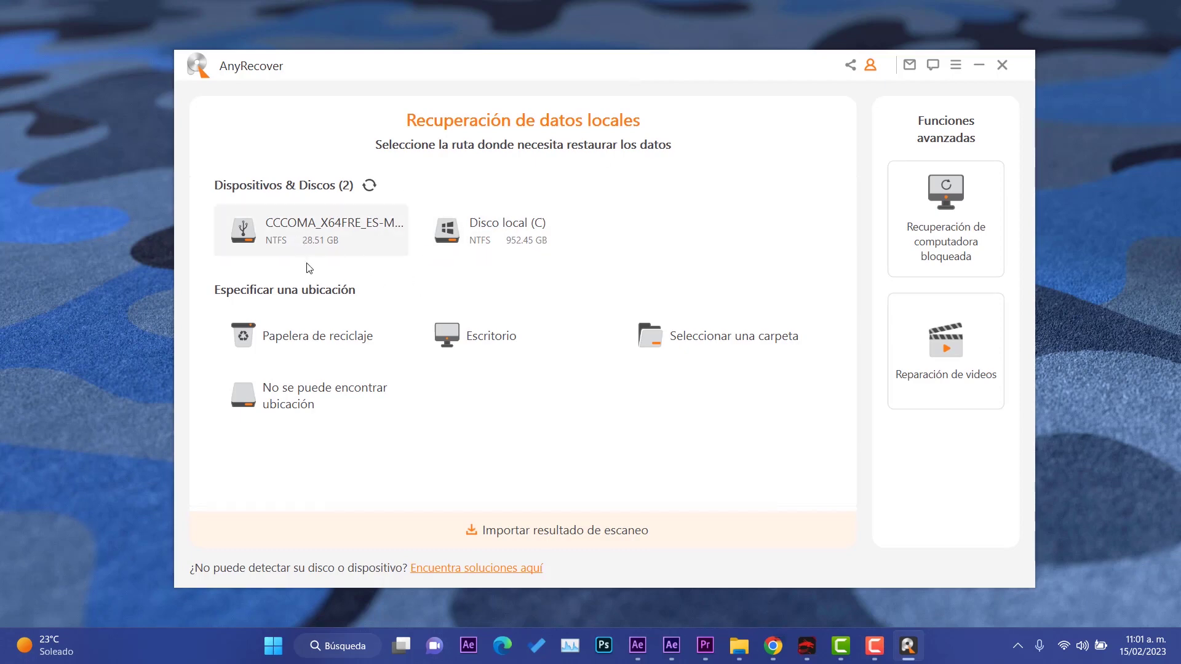
{"action": "left_click", "coordinate": [301, 232]}
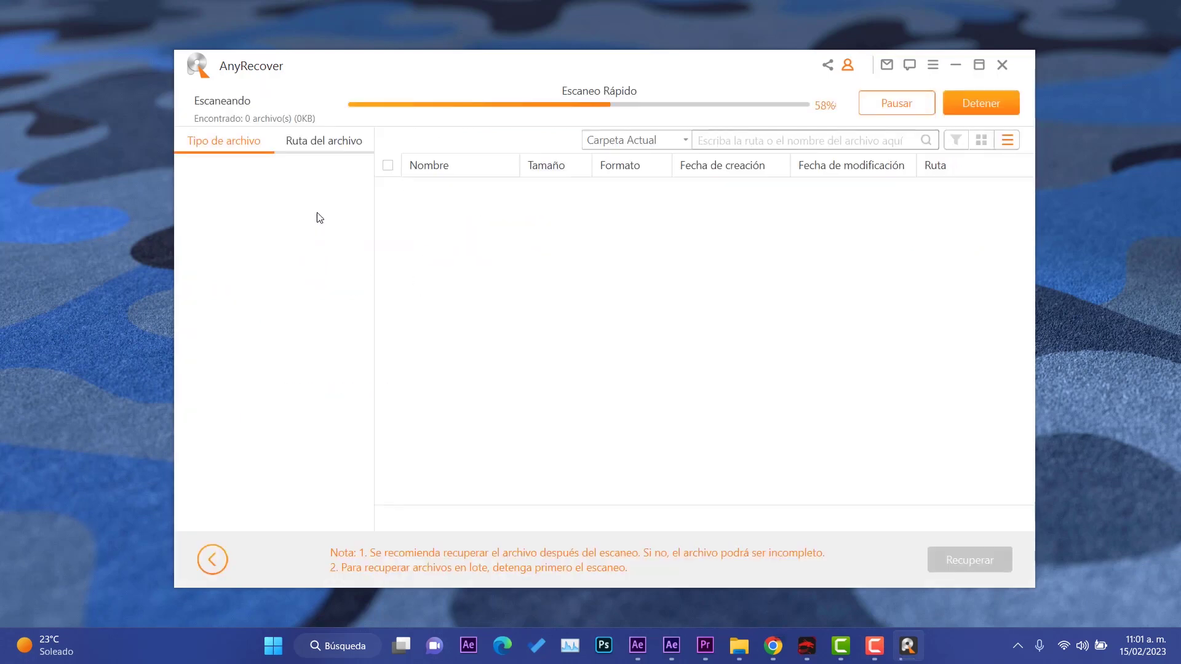
{"action": "left_click", "coordinate": [208, 561]}
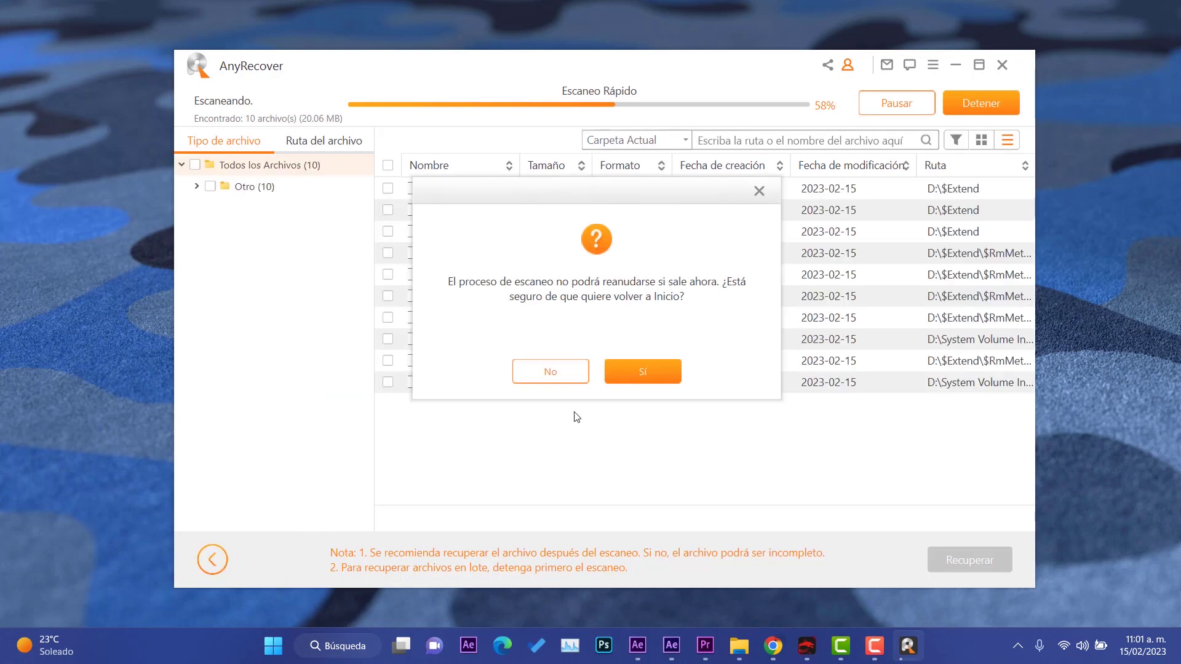
{"action": "left_click", "coordinate": [630, 373]}
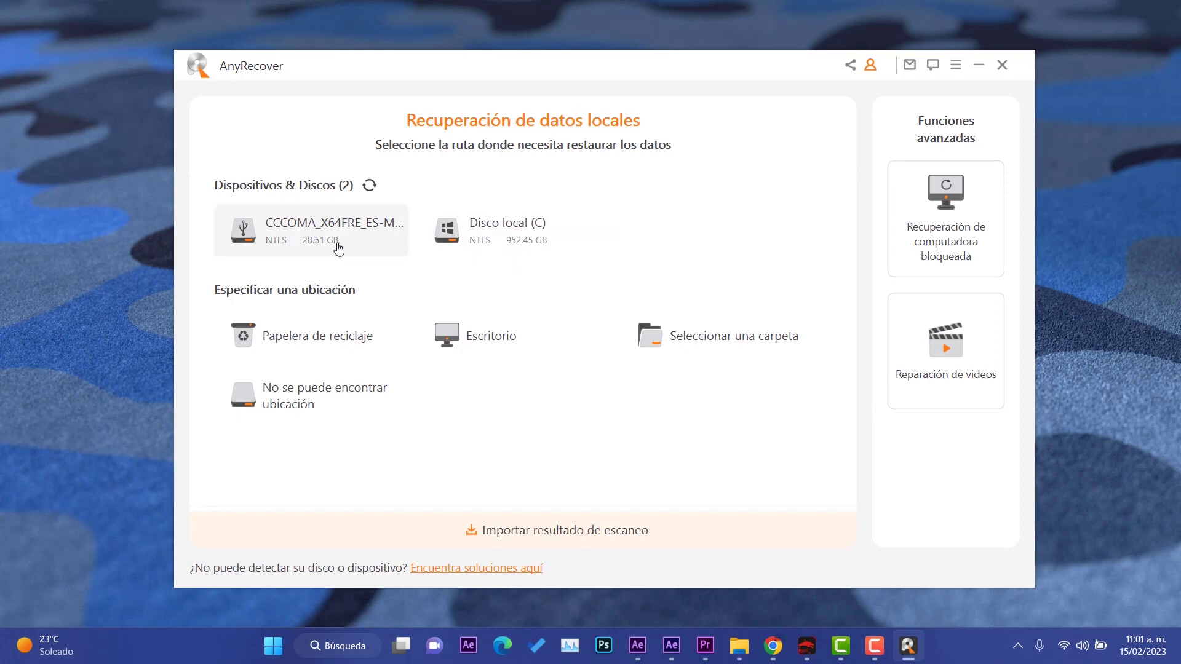
- Scan the CCCOMA_X64FRE_ES-MX_DV9 USB drive for lost files and dismiss the completion notice
{"action": "left_click", "coordinate": [254, 240]}
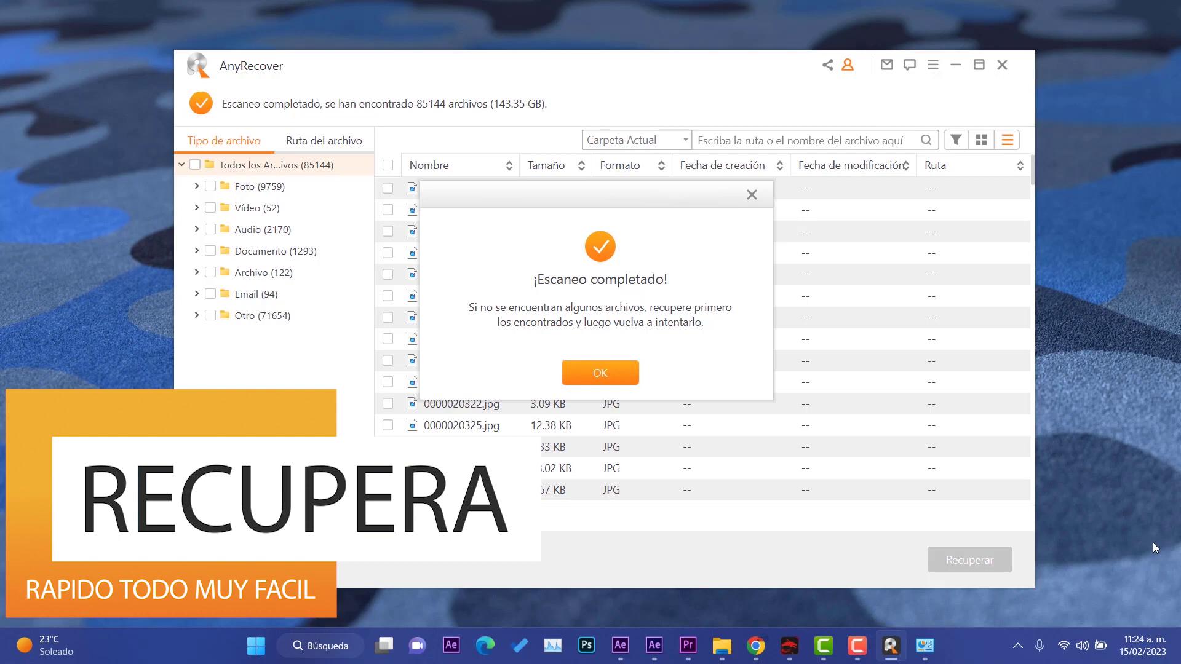
{"action": "left_click", "coordinate": [622, 374]}
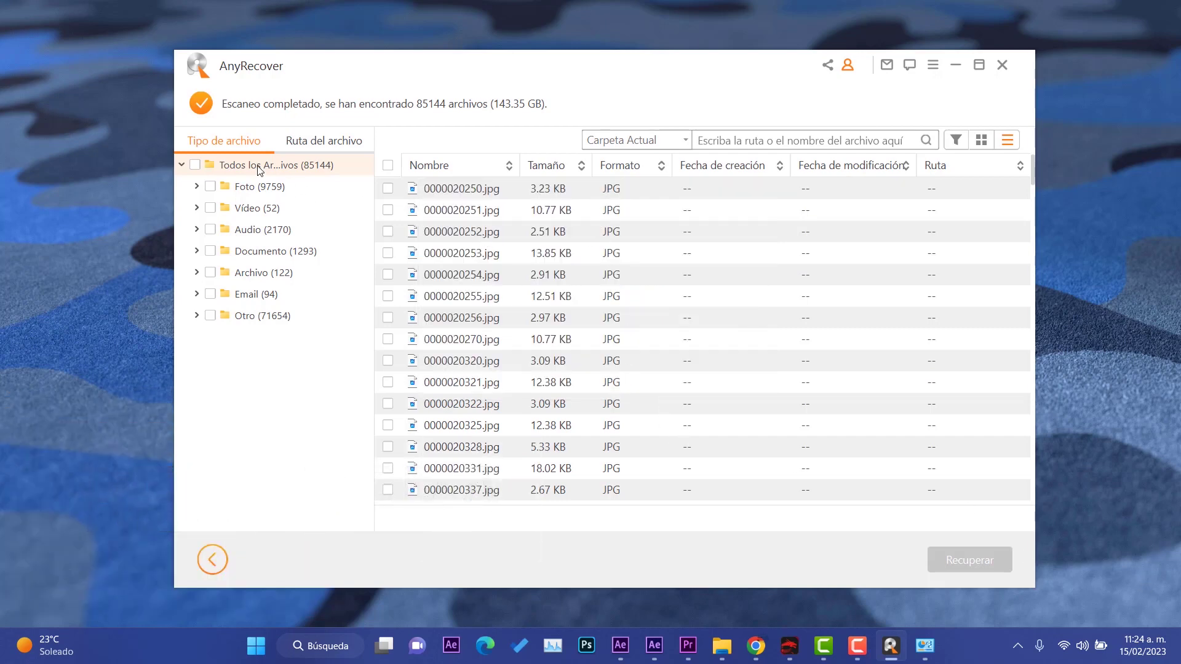
- View the scan results by file path, and list the JPG photos under the file type view
{"action": "left_click", "coordinate": [319, 149]}
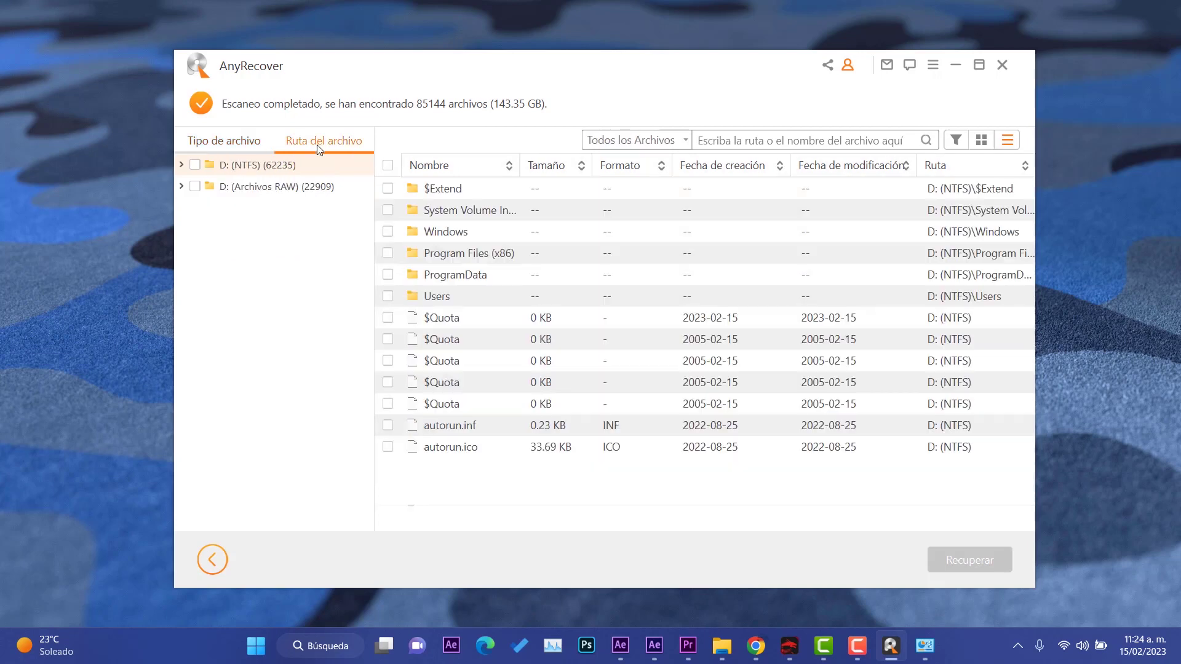
{"action": "left_click", "coordinate": [254, 148]}
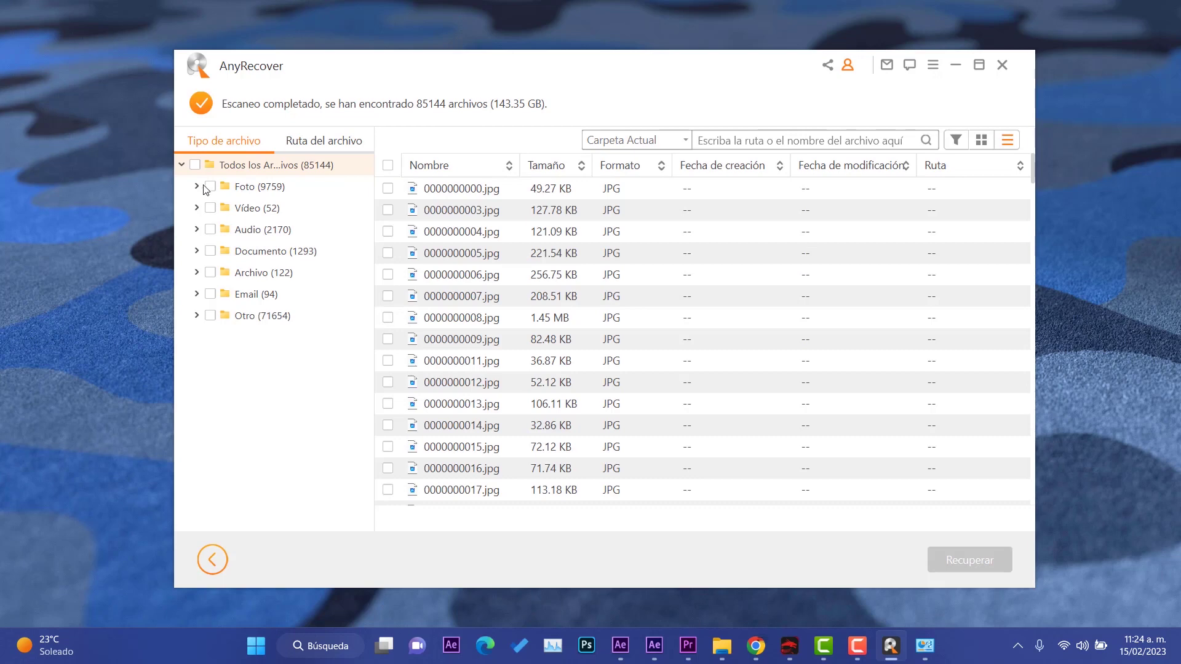
{"action": "left_click", "coordinate": [258, 189]}
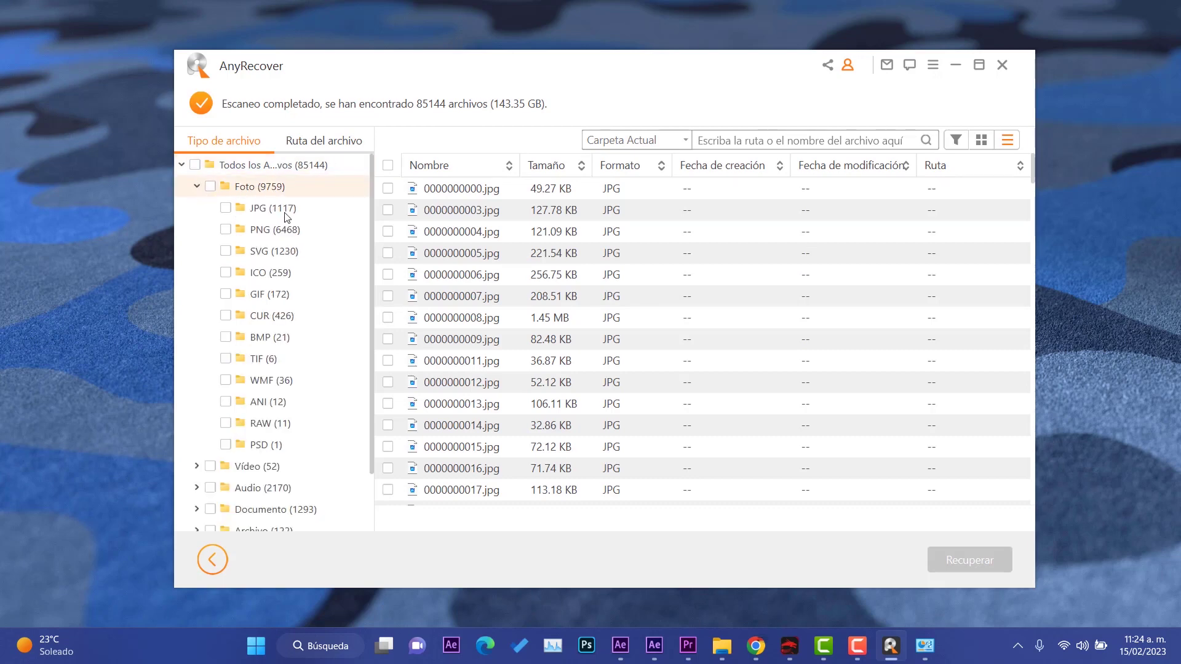
{"action": "left_click", "coordinate": [270, 209]}
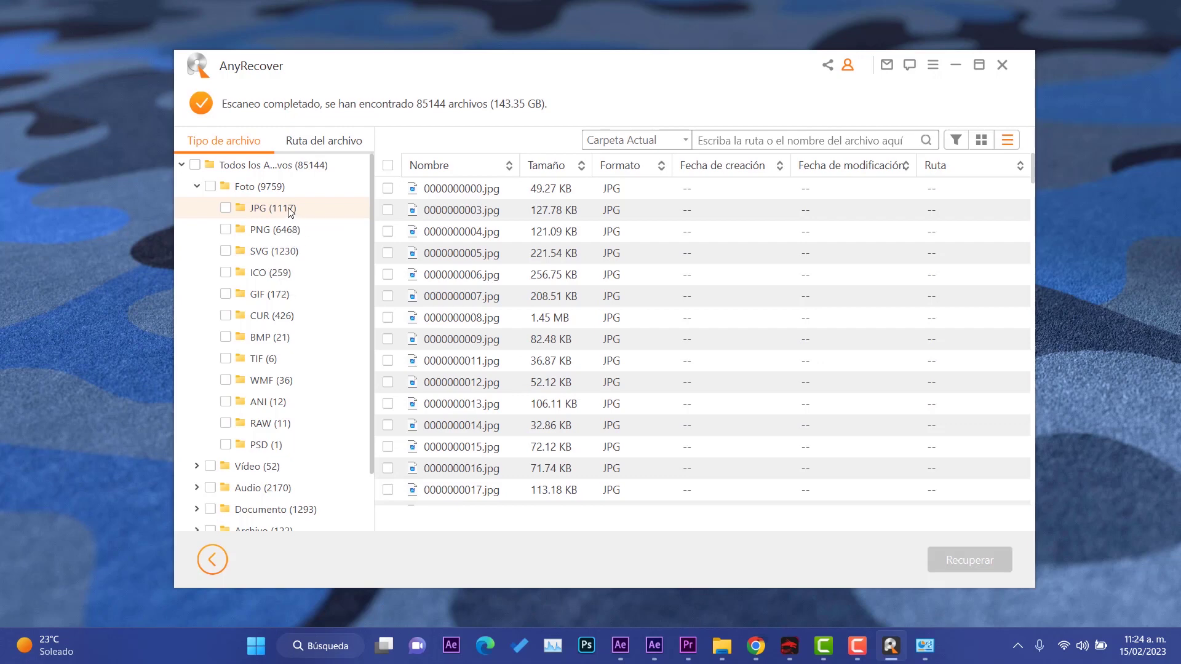
- Preview the found photos 0000000005.jpg and 0000001290.jpg, closing each preview
{"action": "double_click", "coordinate": [463, 253]}
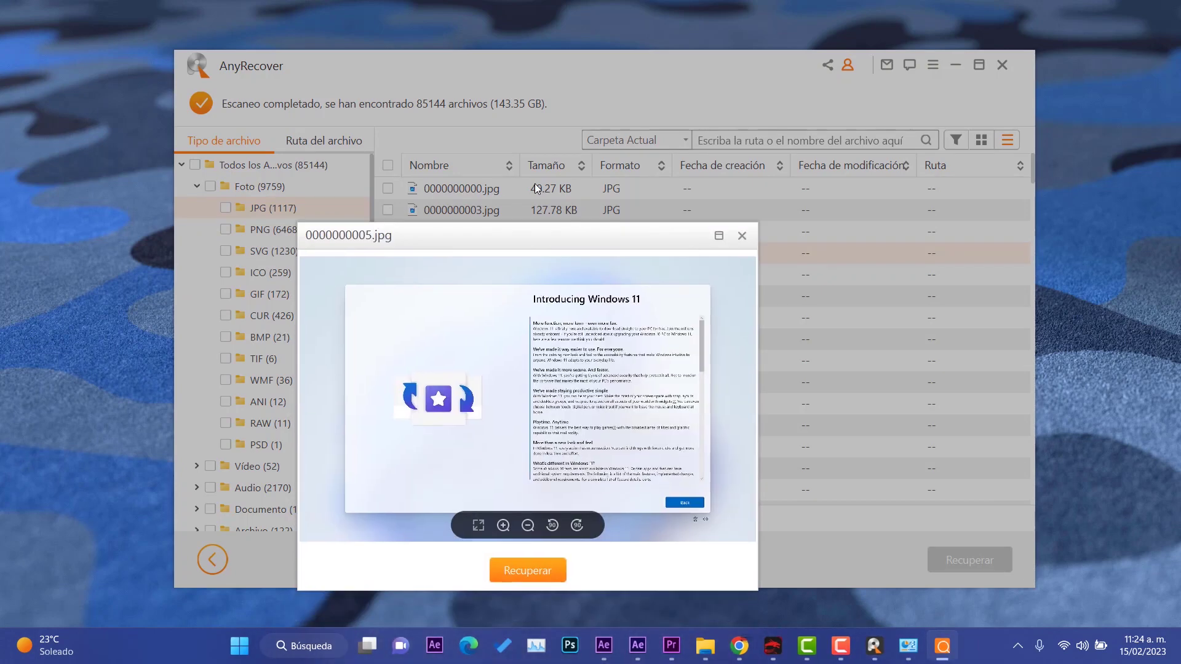
{"action": "left_click", "coordinate": [752, 136]}
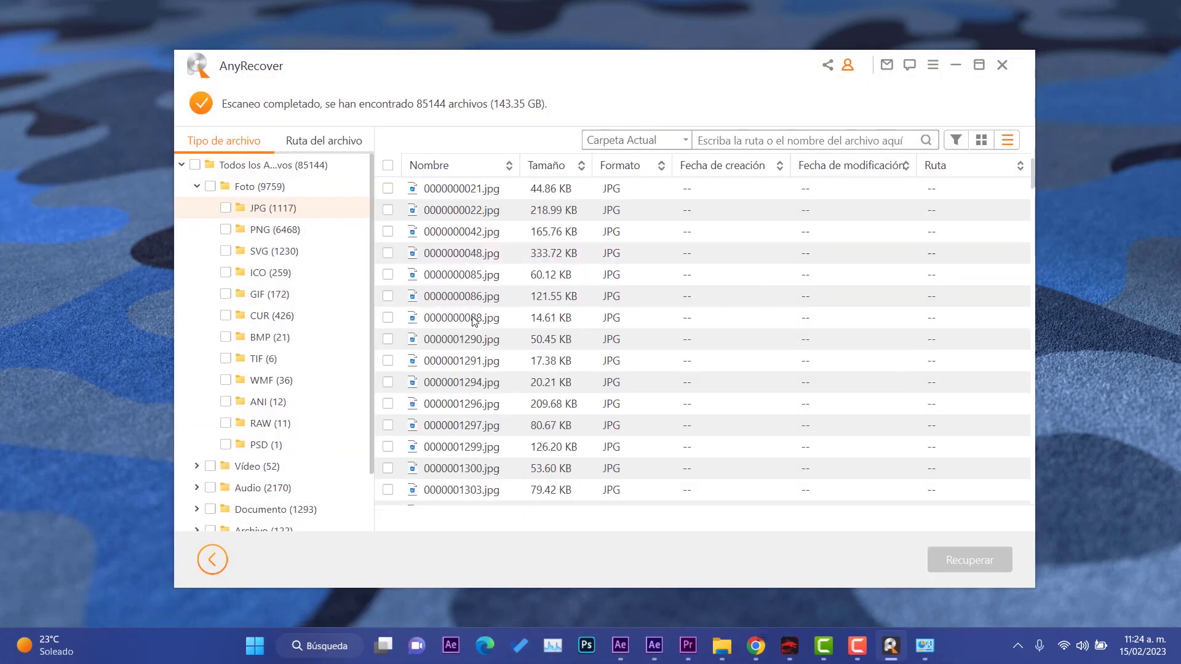
{"action": "double_click", "coordinate": [460, 332]}
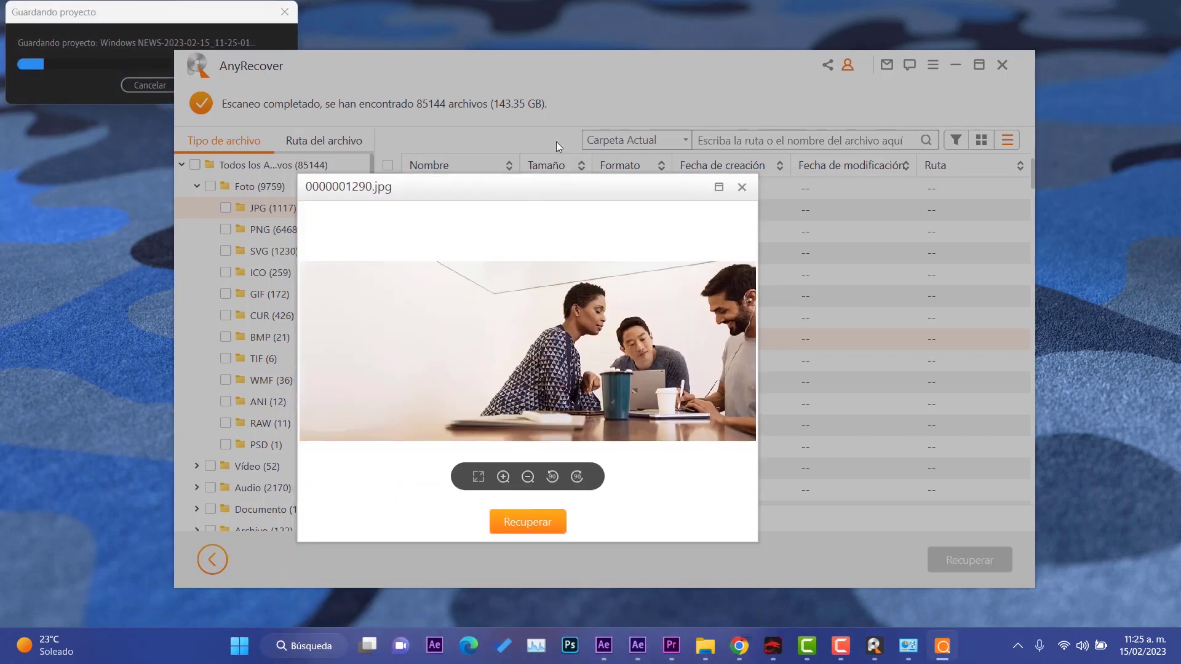
{"action": "left_click", "coordinate": [741, 123]}
- Preview 0000022773.jpg, 0000022810.jpg and 0000022831.jpg further down the JPG list, closing each preview
{"action": "left_click_drag", "start_coordinate": [1034, 175], "coordinate": [1023, 460]}
{"action": "scroll", "coordinate": [1023, 460], "scroll_direction": "down", "scroll_amount": 10}
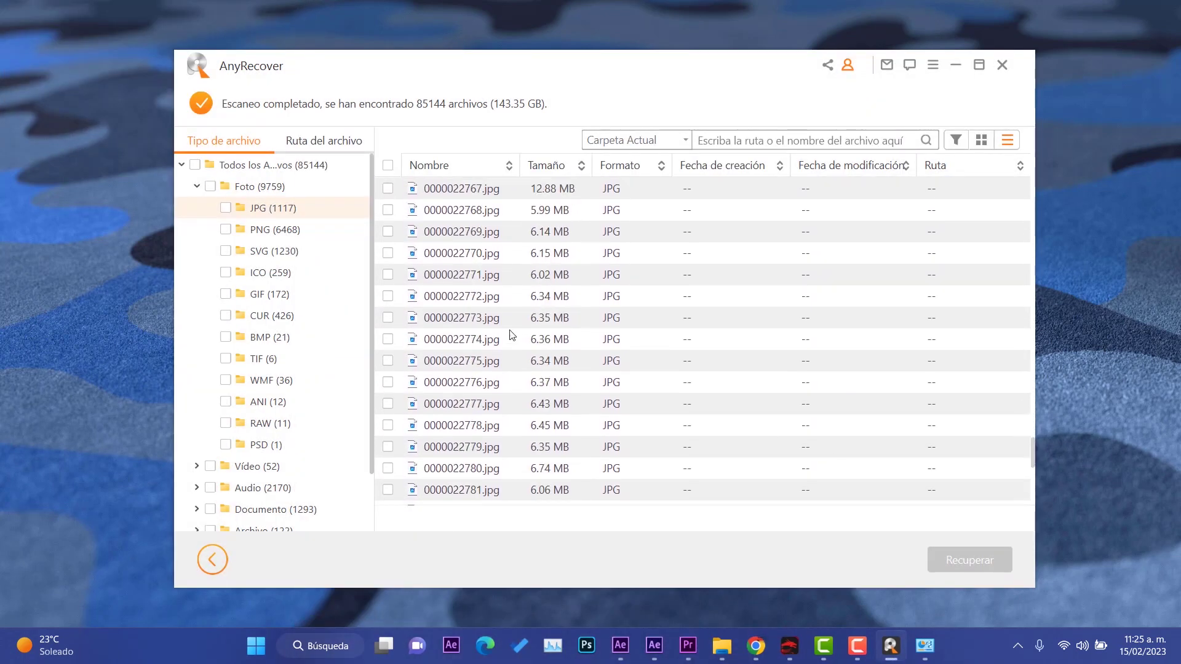
{"action": "double_click", "coordinate": [489, 318]}
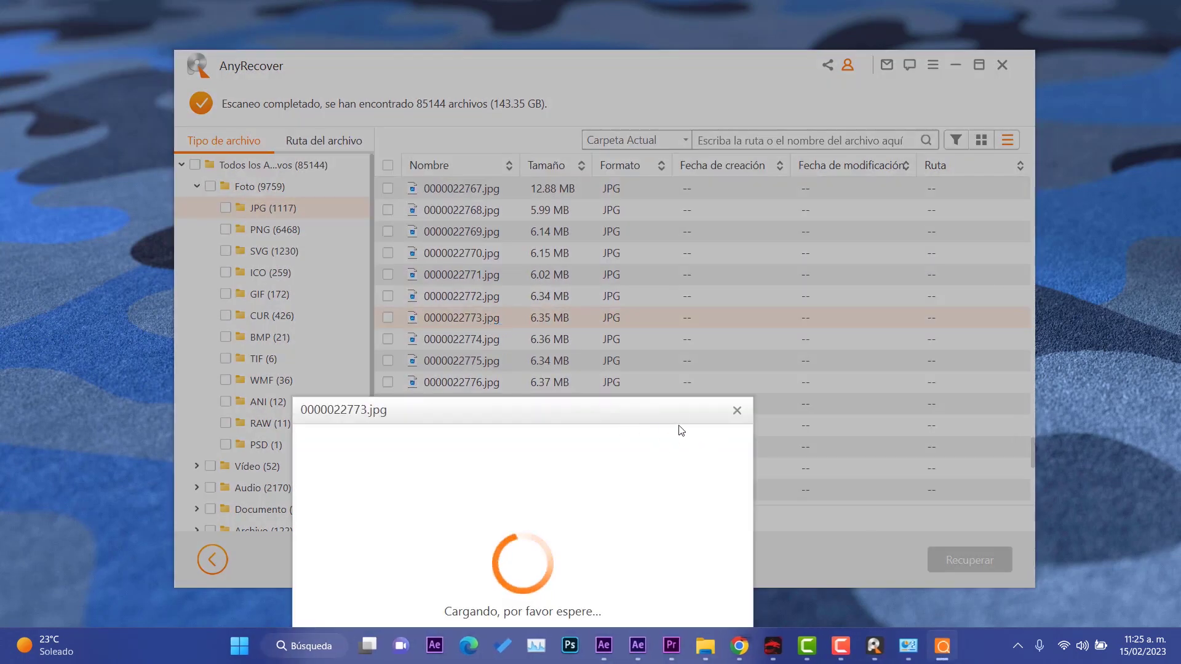
{"action": "left_click", "coordinate": [739, 410]}
{"action": "scroll", "coordinate": [460, 345], "scroll_direction": "down", "scroll_amount": 12}
{"action": "double_click", "coordinate": [460, 345]}
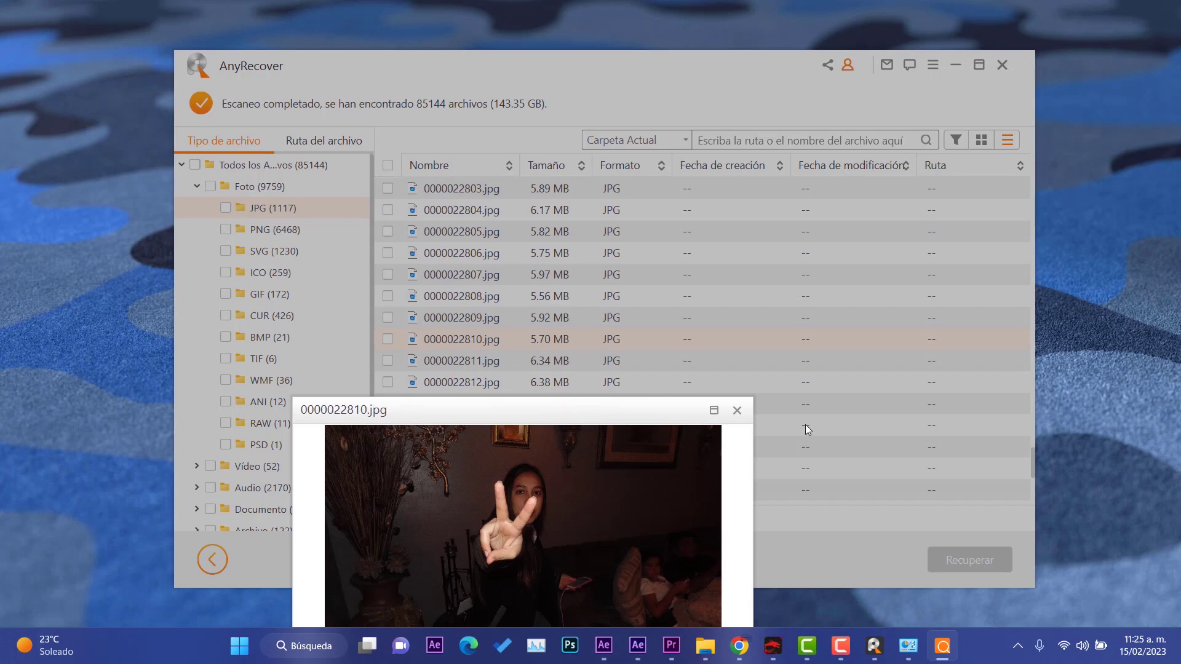
{"action": "left_click", "coordinate": [738, 410]}
{"action": "scroll", "coordinate": [611, 342], "scroll_direction": "down", "scroll_amount": 7}
{"action": "double_click", "coordinate": [612, 342]}
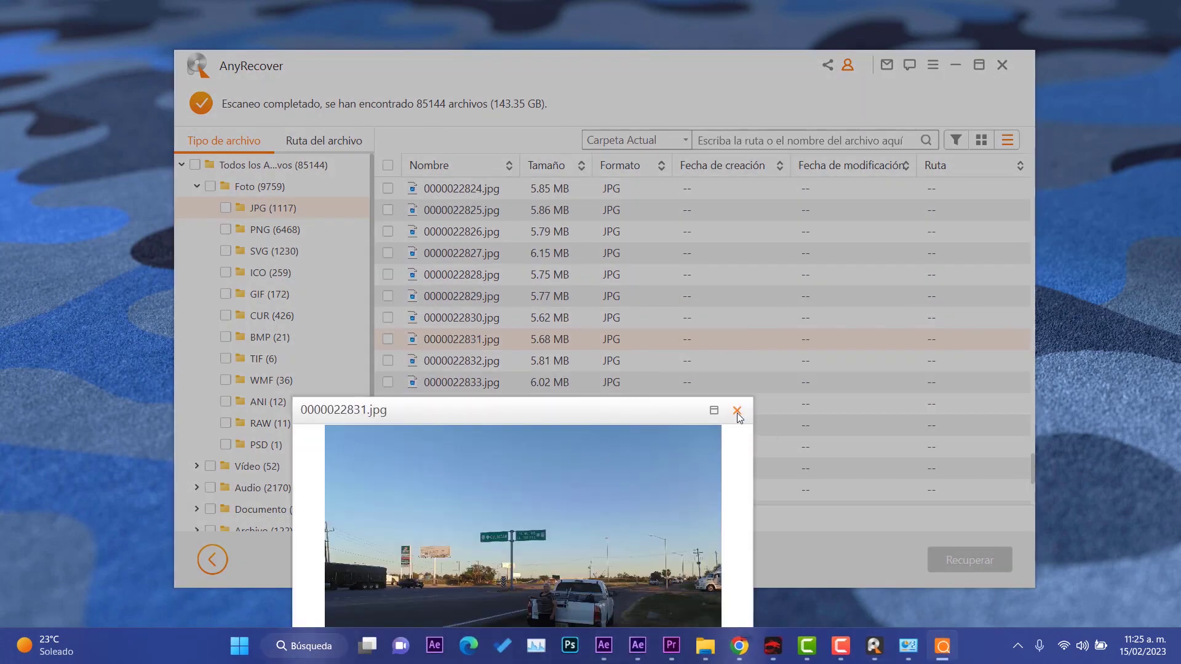
{"action": "left_click", "coordinate": [738, 410]}
- List the PNG photos found by the scan and browse through them
{"action": "left_click", "coordinate": [275, 230]}
{"action": "scroll", "coordinate": [472, 379], "scroll_direction": "down", "scroll_amount": 20}
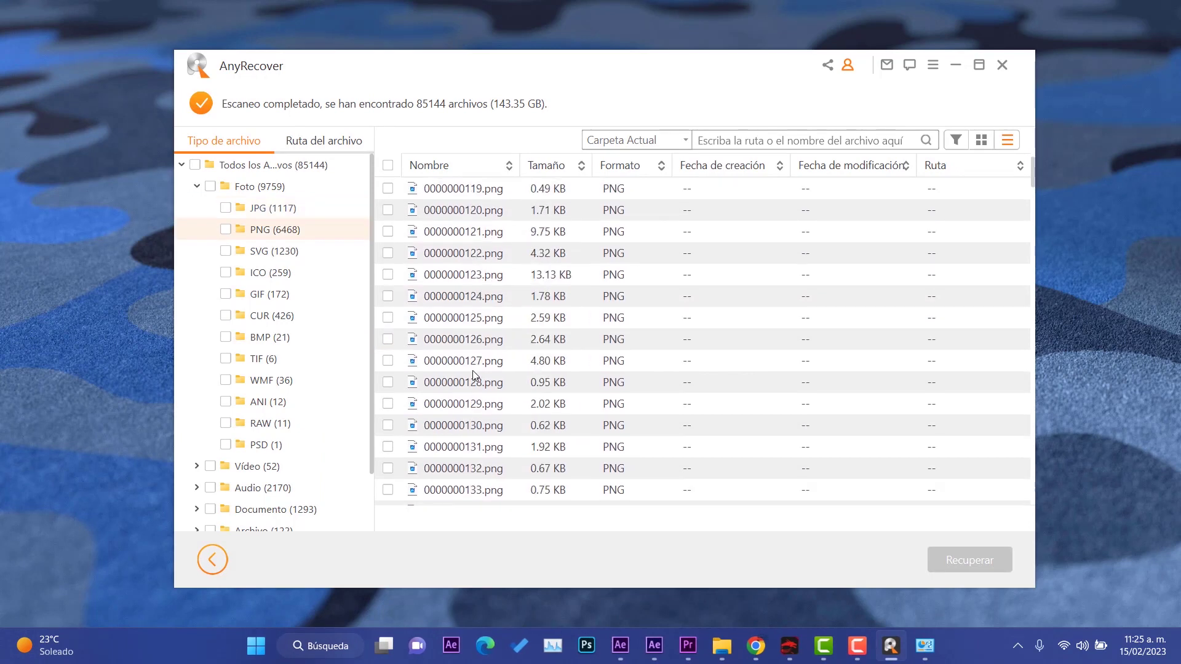
{"action": "scroll", "coordinate": [473, 379], "scroll_direction": "down", "scroll_amount": 13}
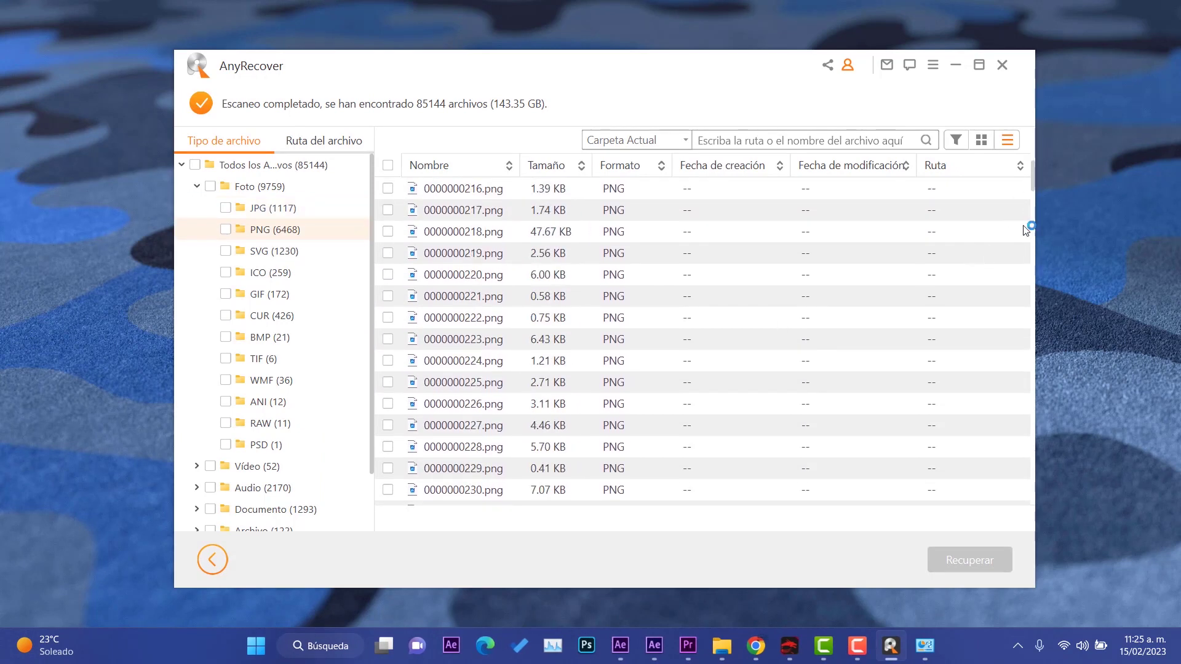
{"action": "left_click_drag", "start_coordinate": [1031, 179], "coordinate": [1031, 396]}
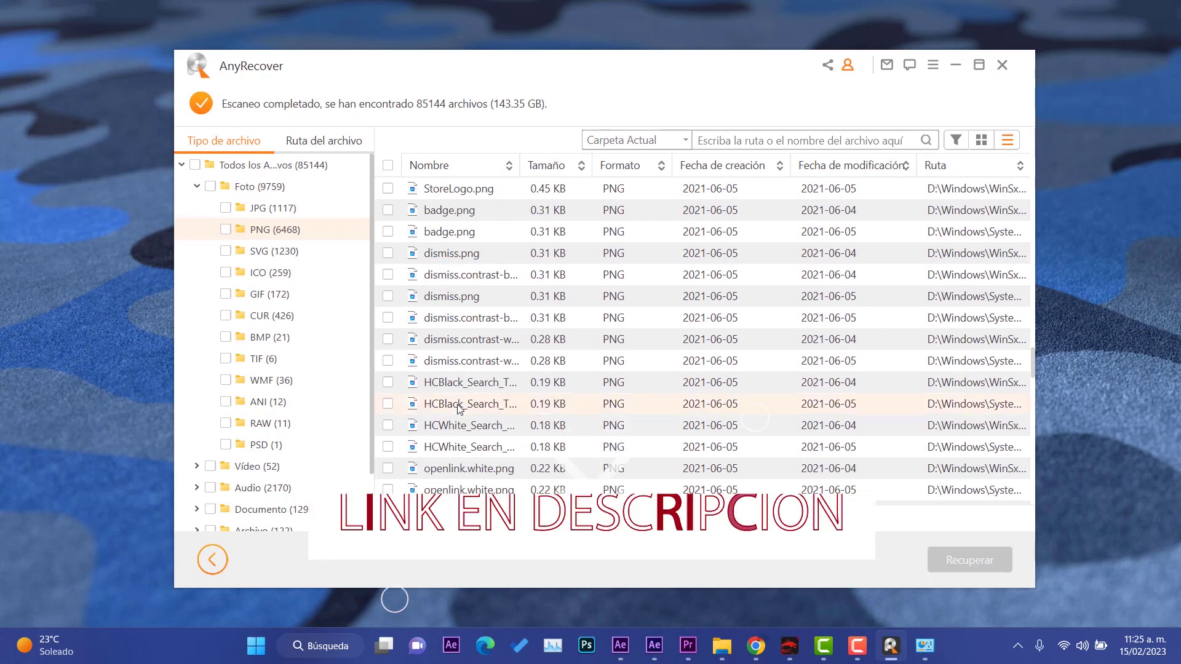
- Preview the PNG files HCBlack_Search…x_Glyph_100.png and dismiss.png, closing each preview
{"action": "double_click", "coordinate": [459, 404]}
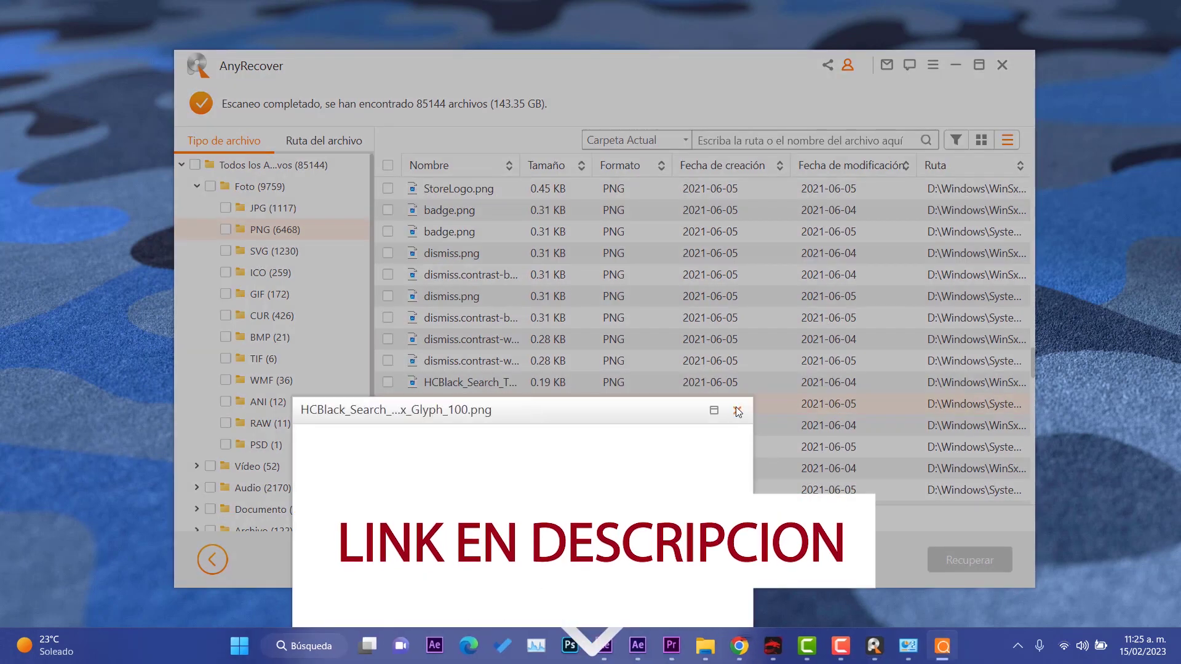
{"action": "left_click", "coordinate": [737, 410]}
{"action": "double_click", "coordinate": [677, 253]}
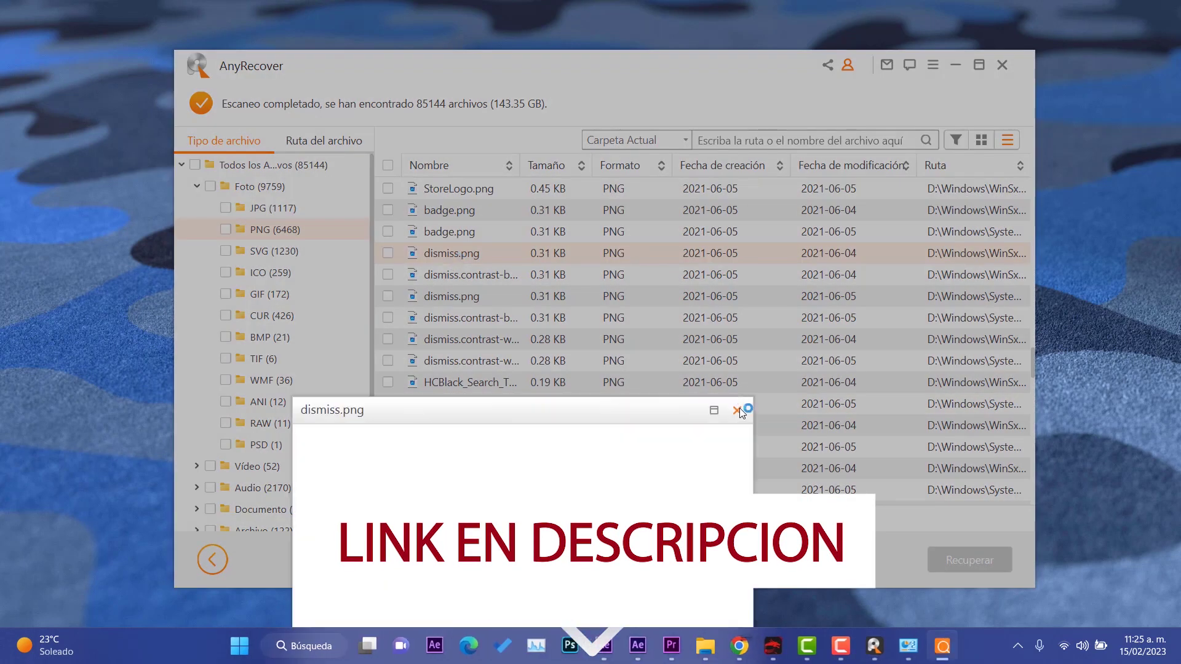
{"action": "left_click", "coordinate": [737, 409]}
- List the found photos by format, going through the SVG, ICO, GIF, BMP and WMF groups
{"action": "left_click", "coordinate": [272, 252]}
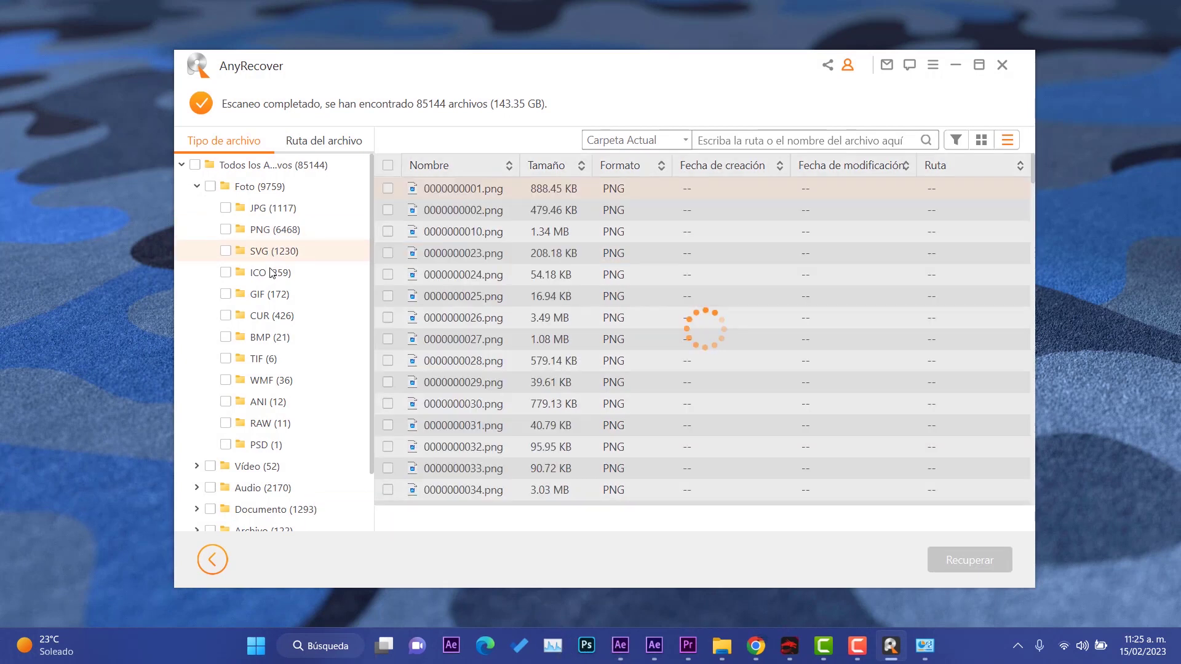
{"action": "left_click", "coordinate": [272, 273]}
{"action": "left_click", "coordinate": [268, 299]}
{"action": "left_click", "coordinate": [269, 338]}
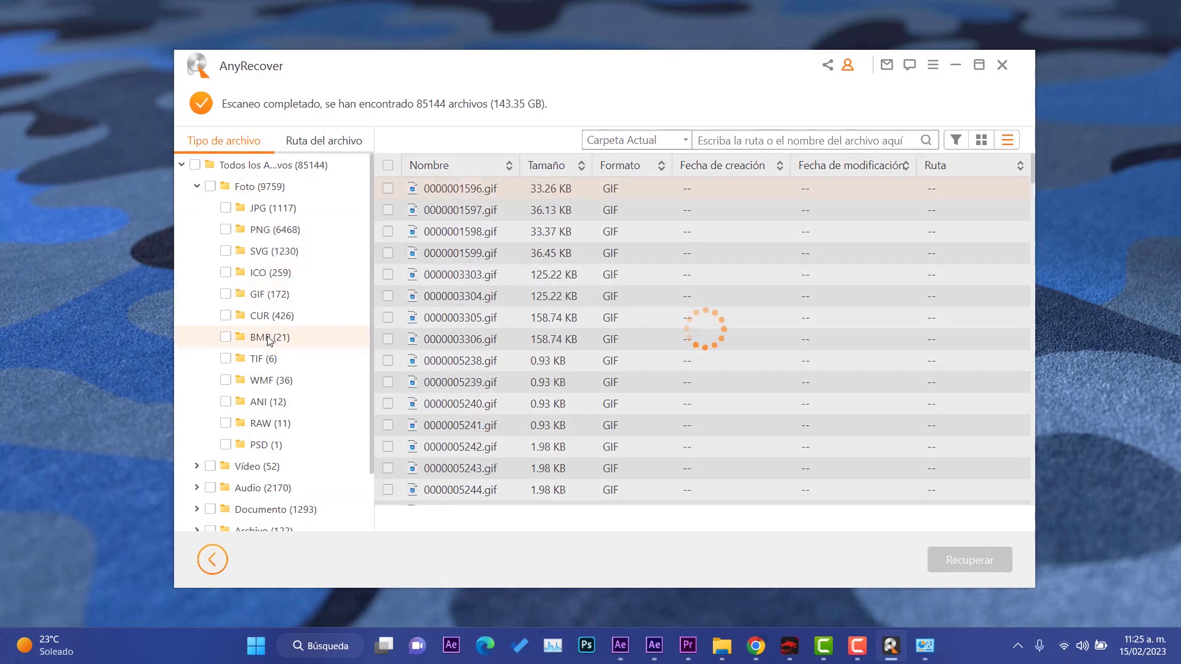
{"action": "left_click", "coordinate": [269, 382]}
- Mark the entire JPG photo group for recovery
{"action": "scroll", "coordinate": [264, 387], "scroll_direction": "down", "scroll_amount": 1}
{"action": "scroll", "coordinate": [266, 392], "scroll_direction": "up", "scroll_amount": 1}
{"action": "scroll", "coordinate": [265, 372], "scroll_direction": "down", "scroll_amount": 1}
{"action": "scroll", "coordinate": [265, 362], "scroll_direction": "up", "scroll_amount": 1}
{"action": "left_click", "coordinate": [226, 208]}
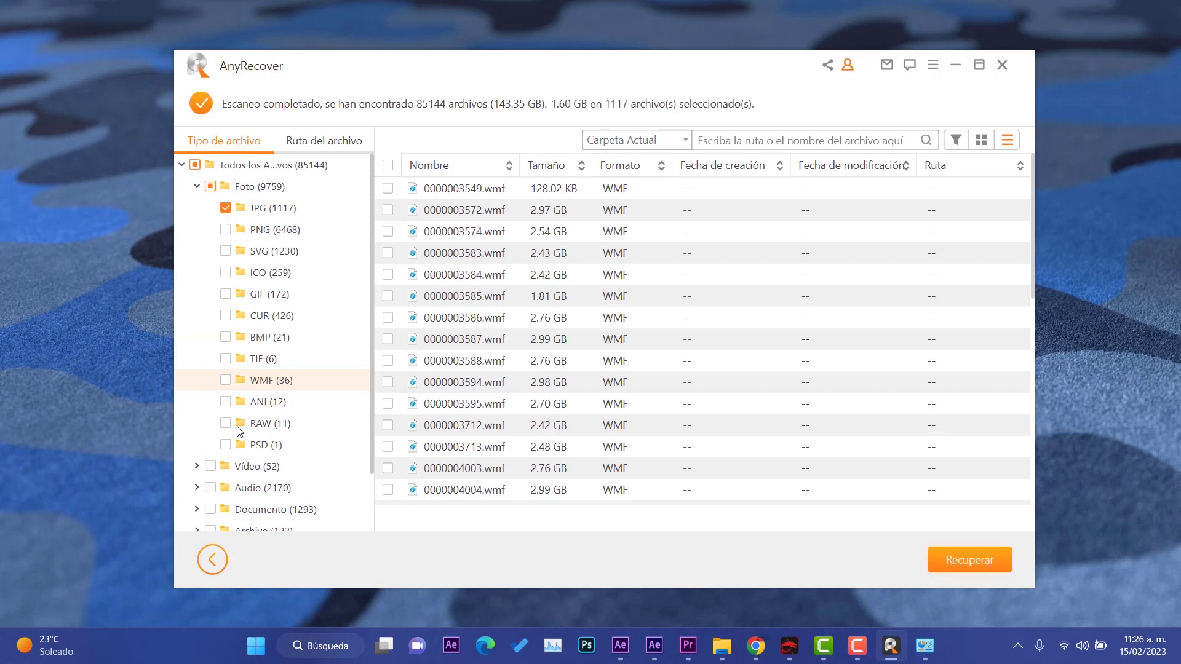
{"action": "scroll", "coordinate": [240, 430], "scroll_direction": "down", "scroll_amount": 1}
{"action": "left_click", "coordinate": [254, 405]}
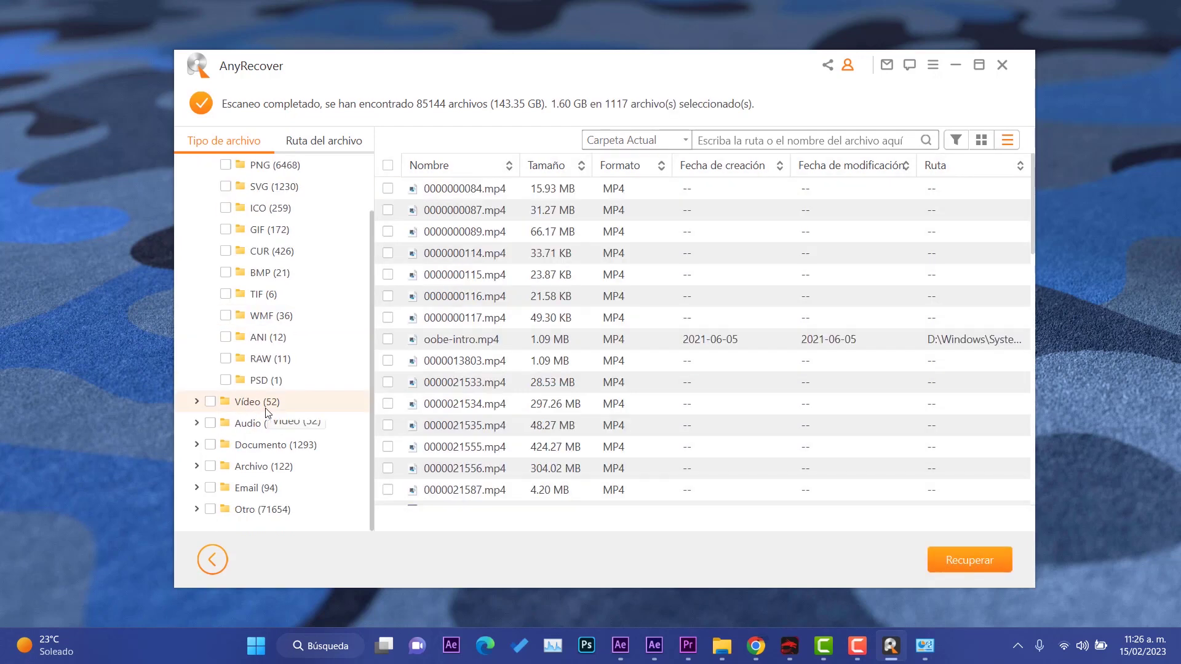
{"action": "double_click", "coordinate": [266, 411]}
{"action": "scroll", "coordinate": [281, 365], "scroll_direction": "down", "scroll_amount": 2}
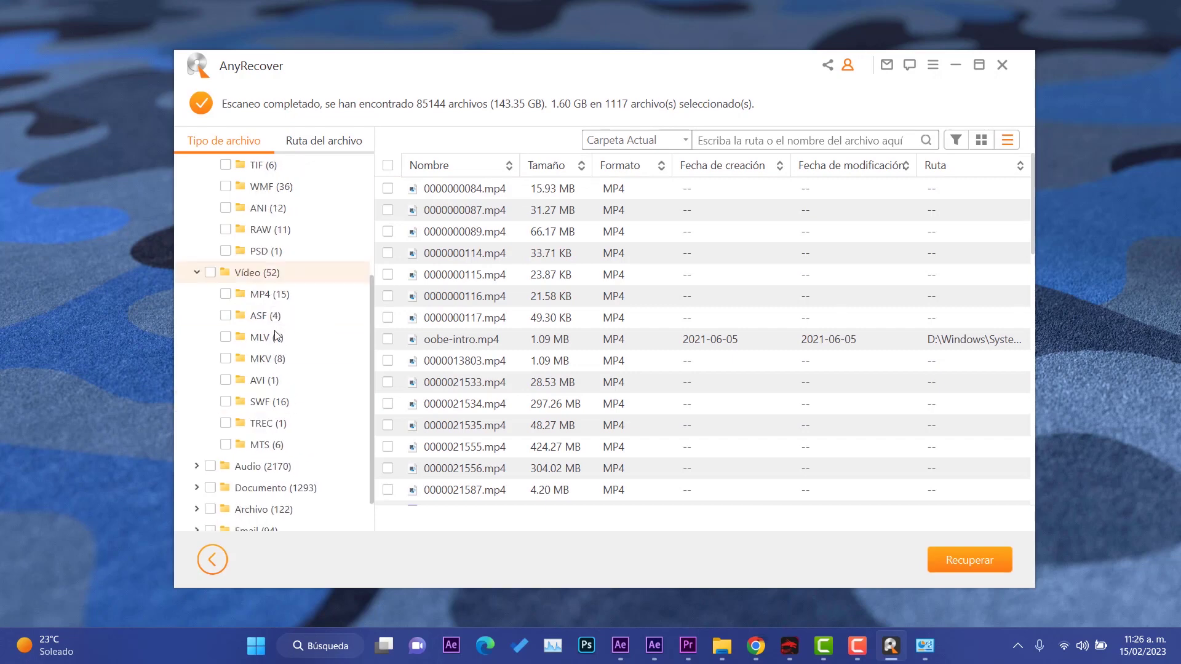
{"action": "left_click", "coordinate": [267, 298]}
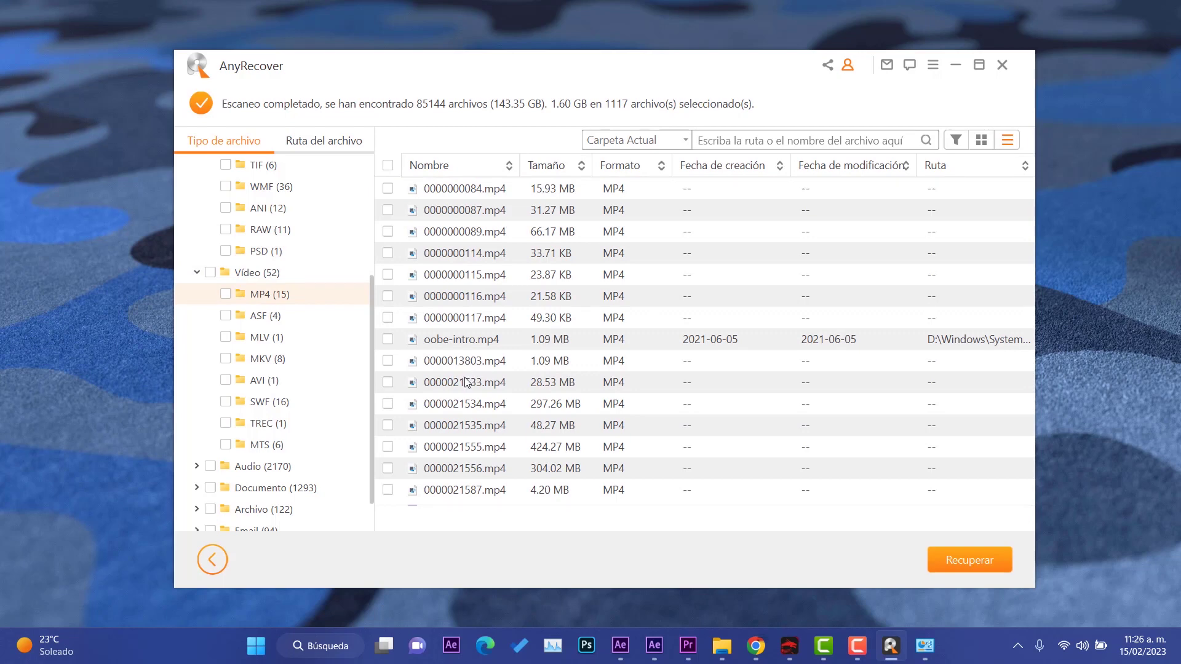
{"action": "left_click", "coordinate": [388, 361]}
{"action": "left_click", "coordinate": [388, 339]}
{"action": "left_click", "coordinate": [388, 317]}
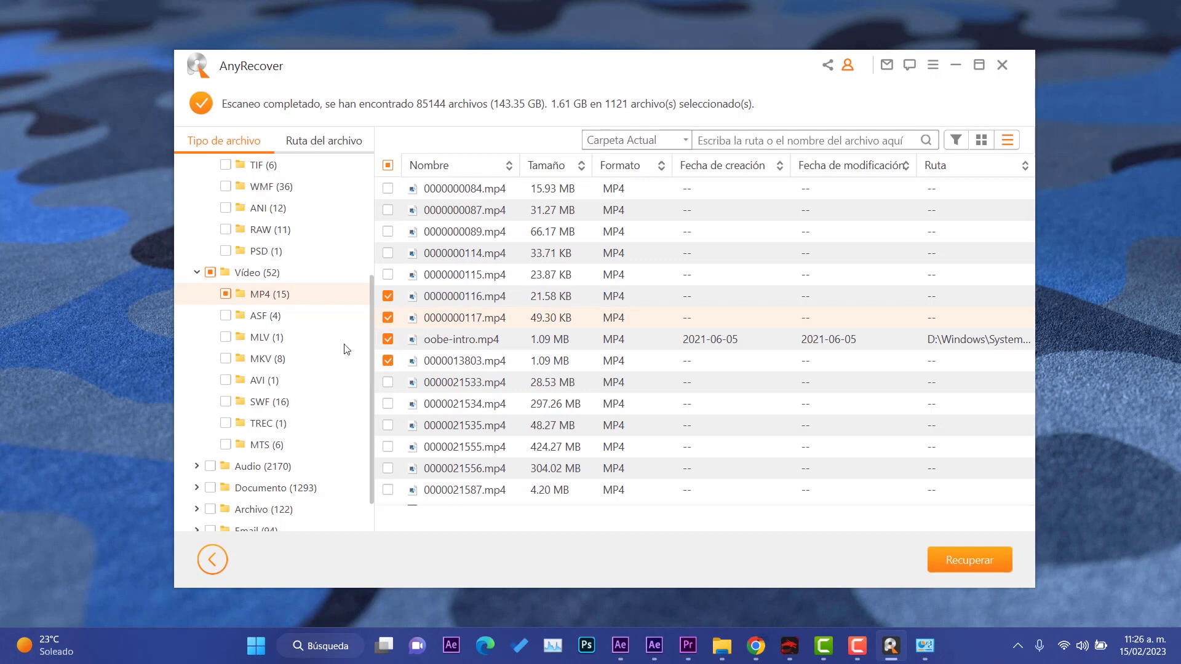
- Preview the video 0000000116.mp4, moving its preview window fully into view, and close it
{"action": "scroll", "coordinate": [284, 369], "scroll_direction": "down", "scroll_amount": 1}
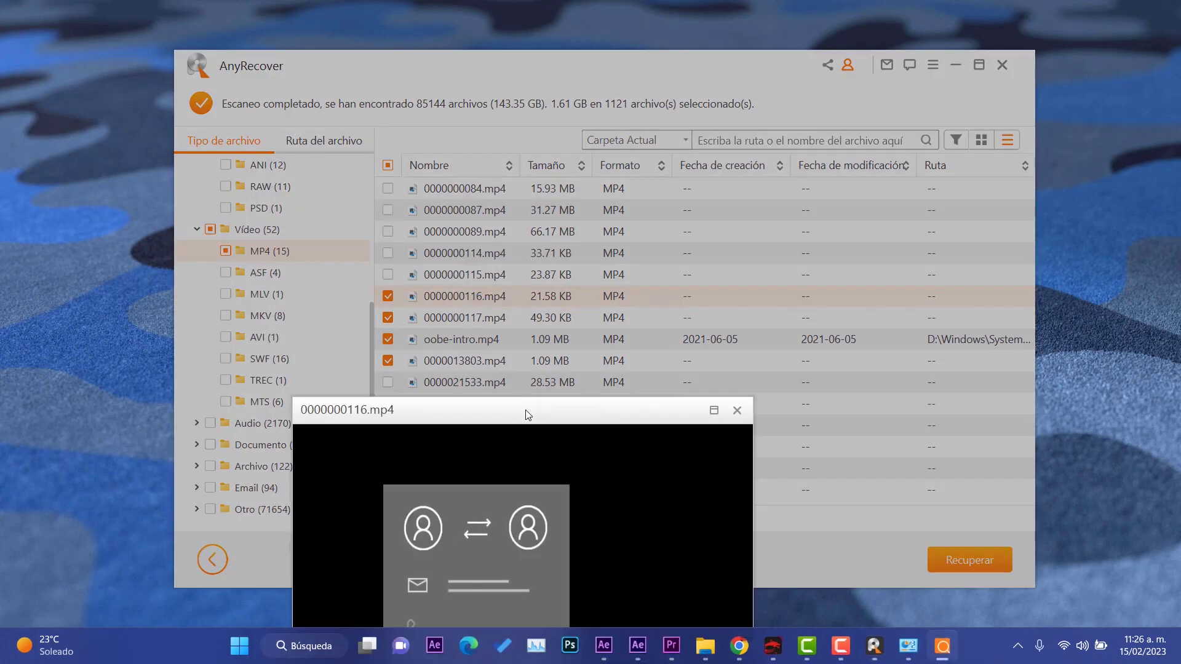
{"action": "left_click_drag", "start_coordinate": [525, 410], "coordinate": [508, 262]}
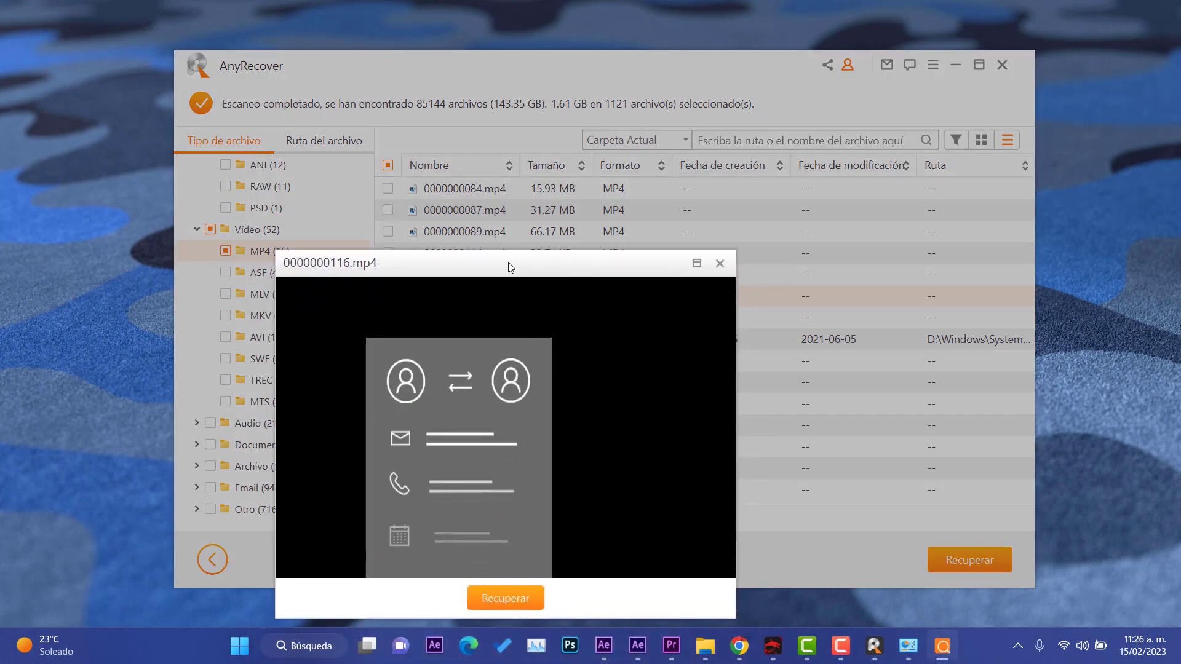
{"action": "left_click", "coordinate": [720, 266]}
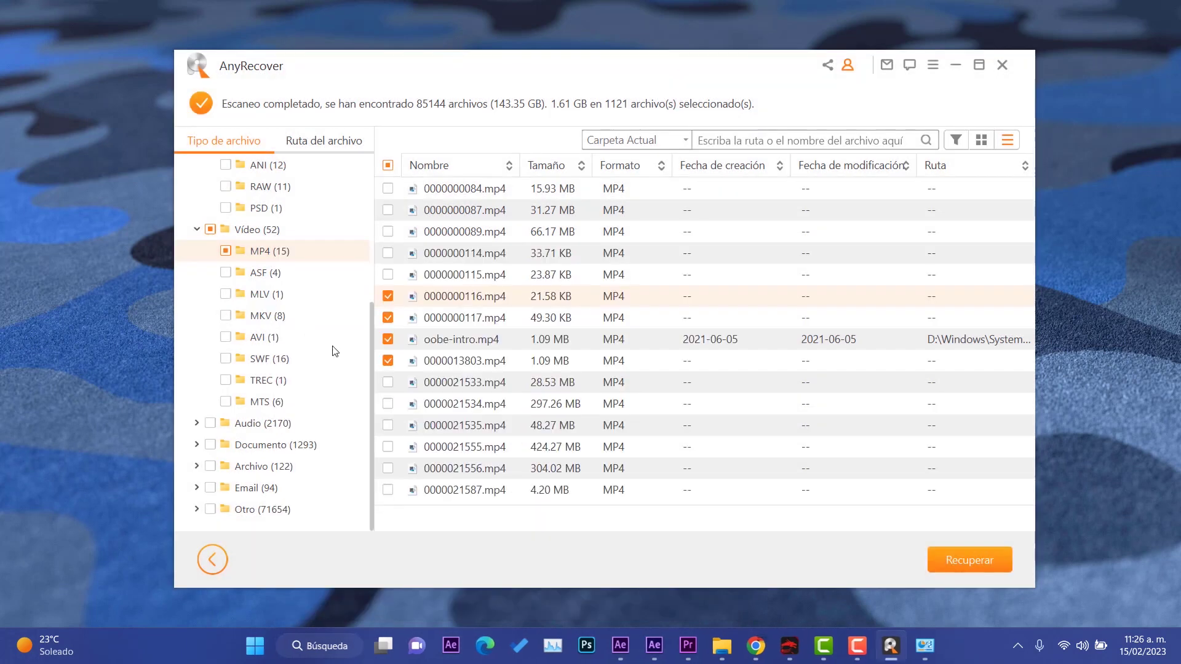
- Expand the Audio group and browse through the MP3 files found by the scan
{"action": "left_click", "coordinate": [197, 423]}
{"action": "left_click", "coordinate": [263, 429]}
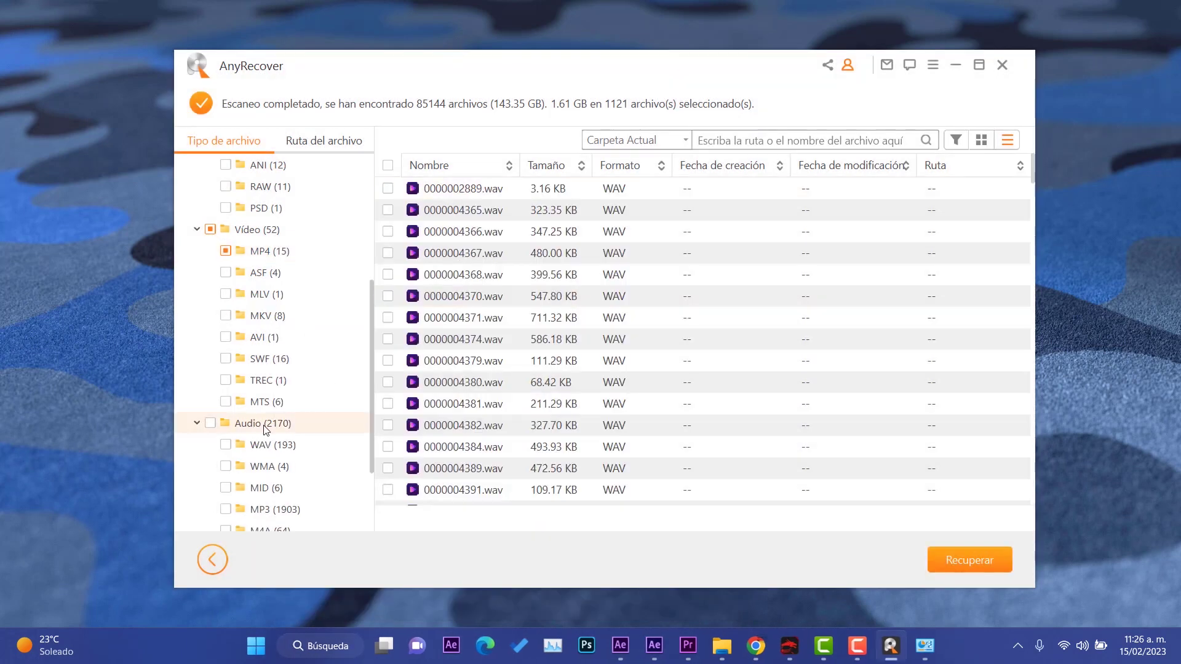
{"action": "scroll", "coordinate": [265, 429], "scroll_direction": "down", "scroll_amount": 2}
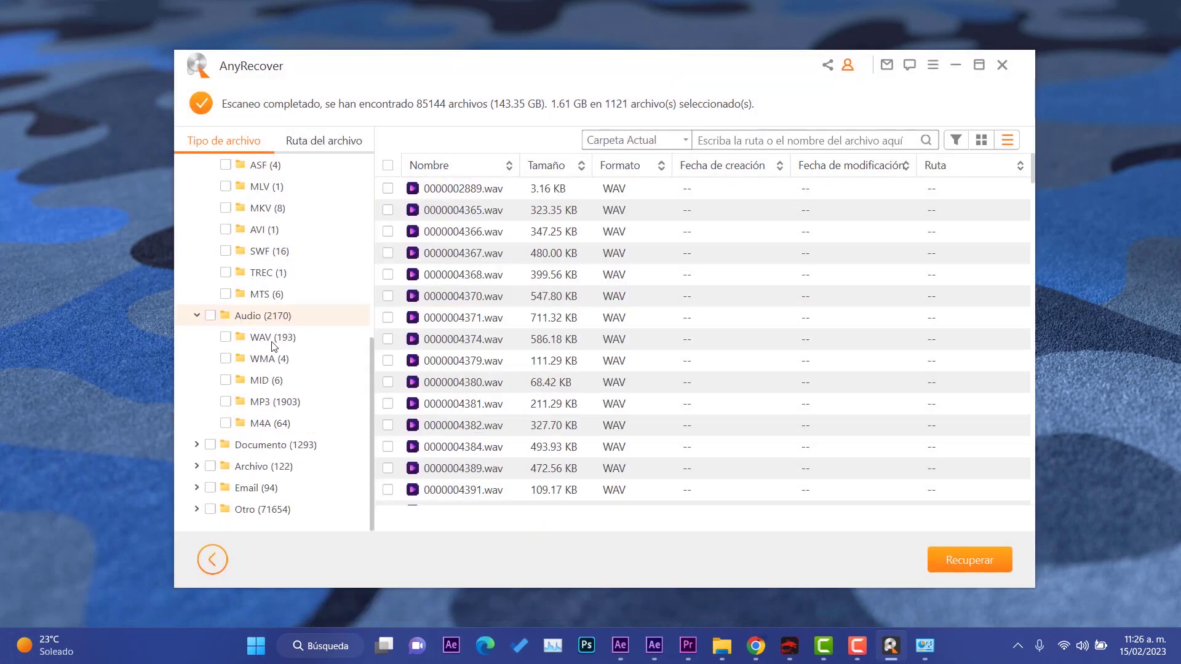
{"action": "left_click", "coordinate": [277, 403]}
{"action": "scroll", "coordinate": [533, 403], "scroll_direction": "down", "scroll_amount": 5}
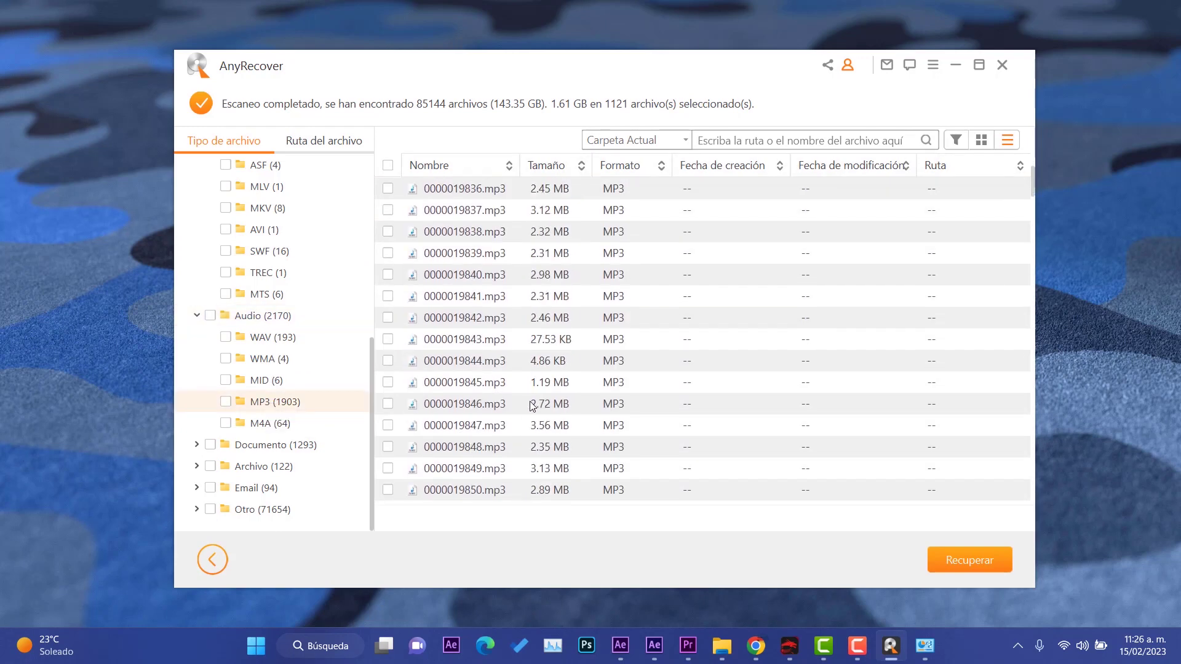
{"action": "scroll", "coordinate": [532, 416], "scroll_direction": "down", "scroll_amount": 5}
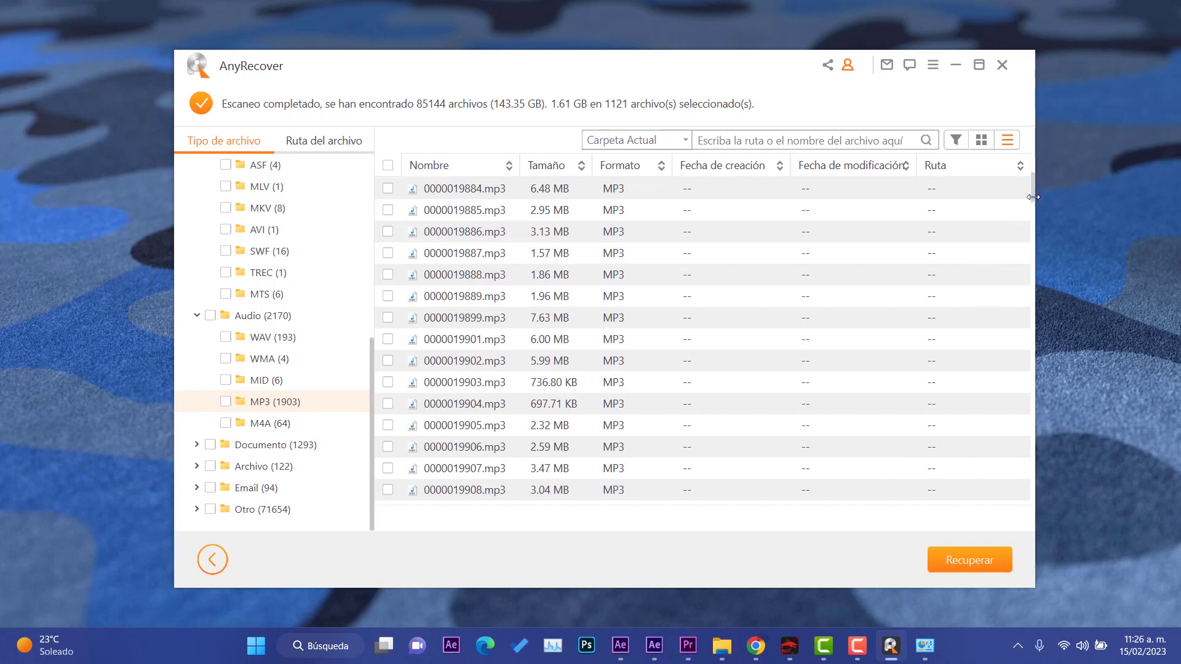
{"action": "left_click_drag", "start_coordinate": [1032, 188], "coordinate": [1030, 492]}
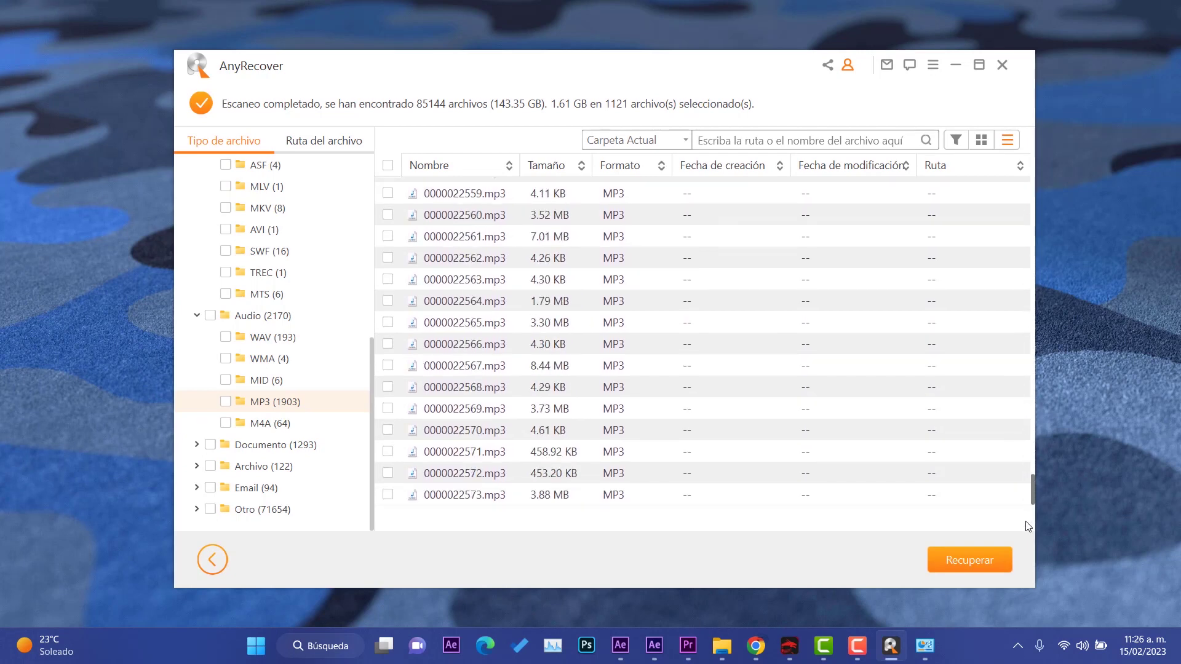
- List the WAV audio files and mark the BasicDoneListening… file for recovery
{"action": "left_click", "coordinate": [269, 339]}
{"action": "scroll", "coordinate": [800, 277], "scroll_direction": "down", "scroll_amount": 3}
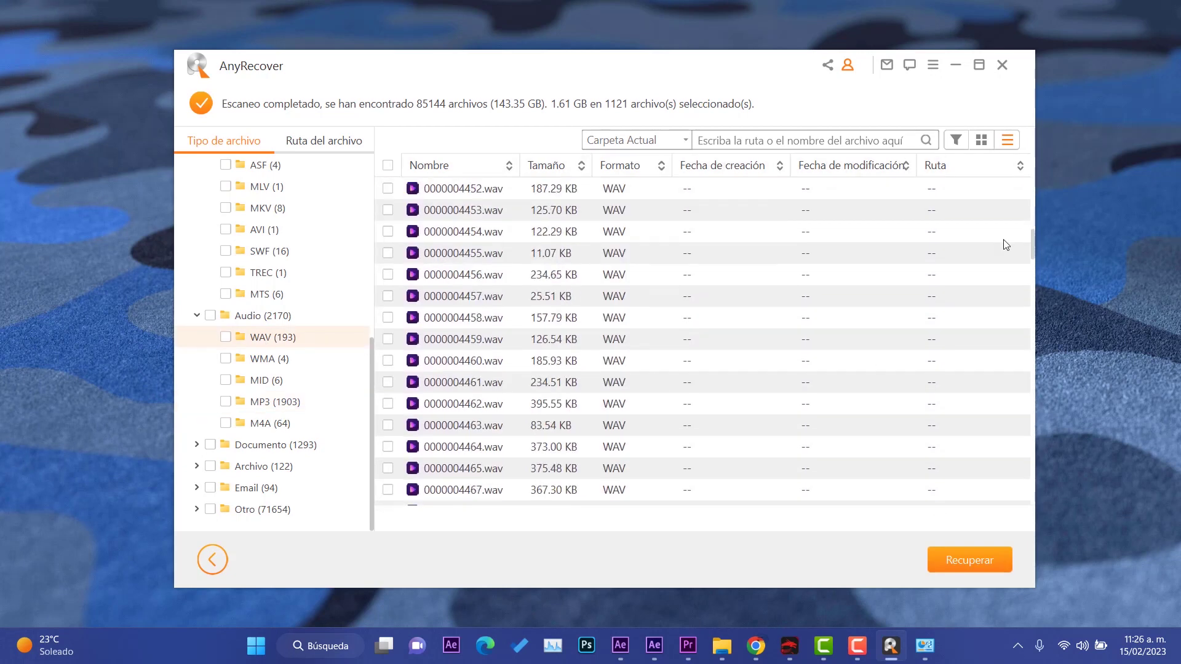
{"action": "left_click_drag", "start_coordinate": [1031, 252], "coordinate": [1008, 475]}
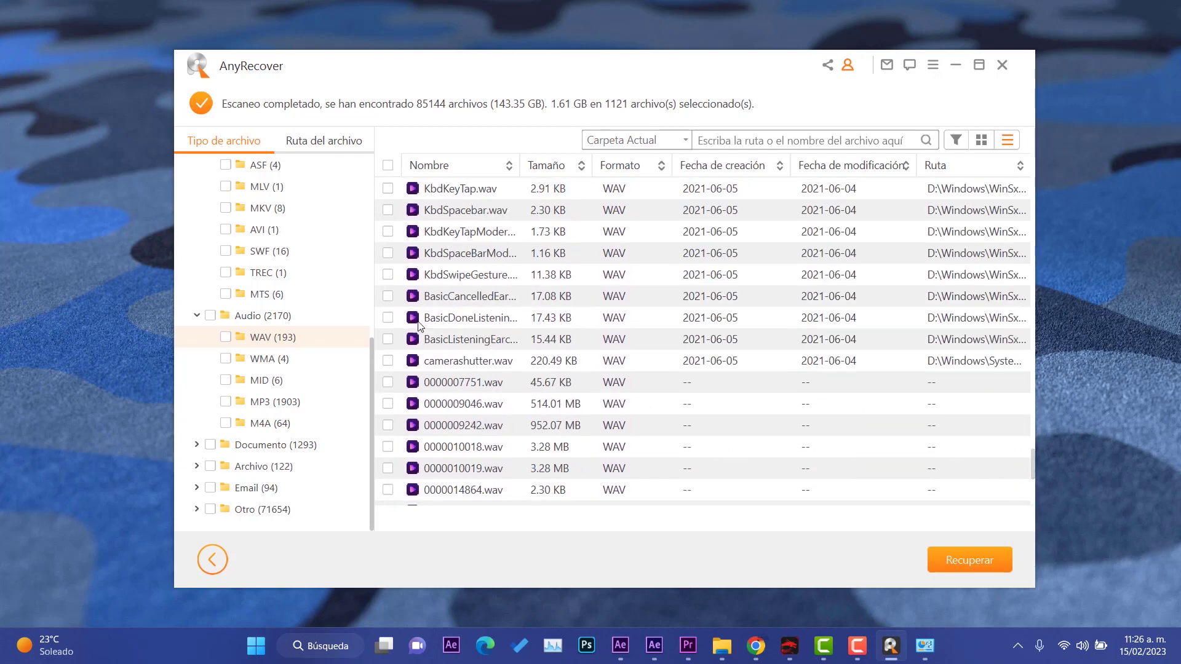
{"action": "left_click", "coordinate": [401, 319]}
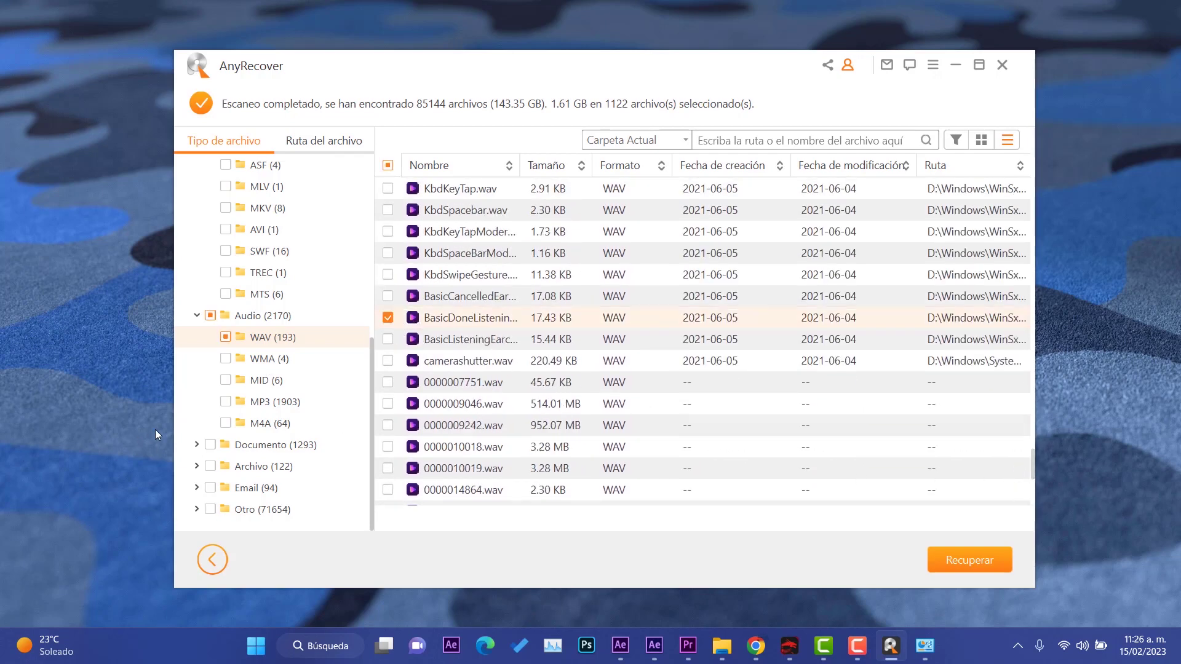
- Expand the Documento group and mark the GUIA PRACTICA DOCX file created on 2018-01-11 for recovery
{"action": "left_click", "coordinate": [196, 445]}
{"action": "left_click", "coordinate": [270, 446]}
{"action": "scroll", "coordinate": [289, 369], "scroll_direction": "down", "scroll_amount": 2}
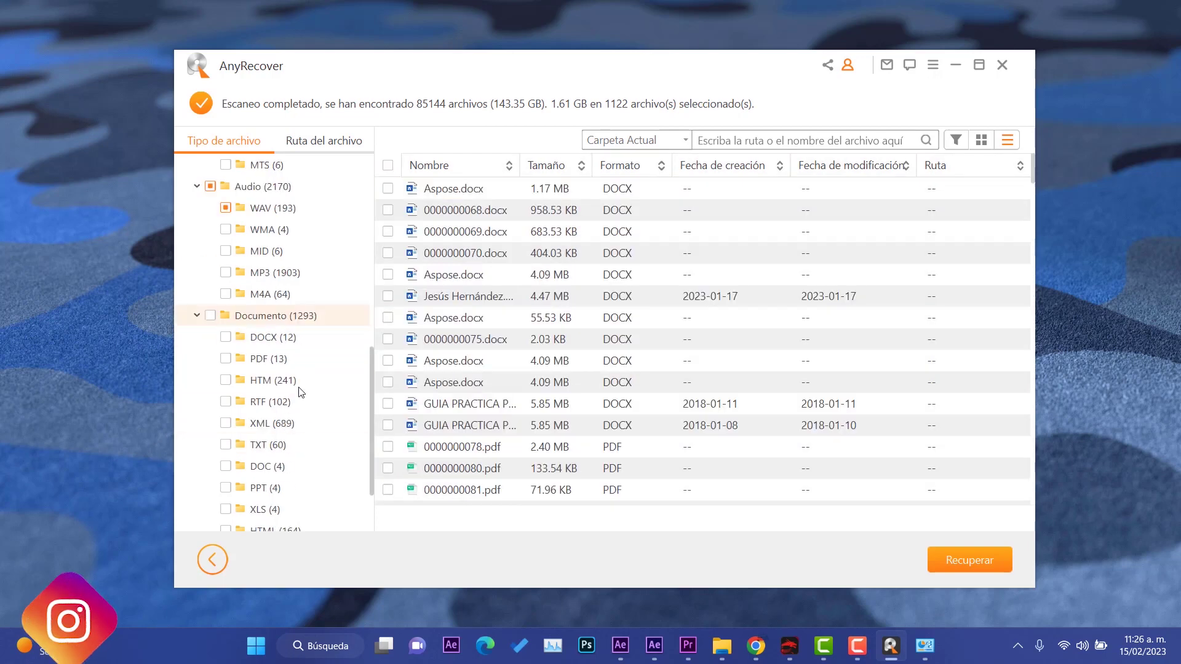
{"action": "left_click", "coordinate": [271, 340]}
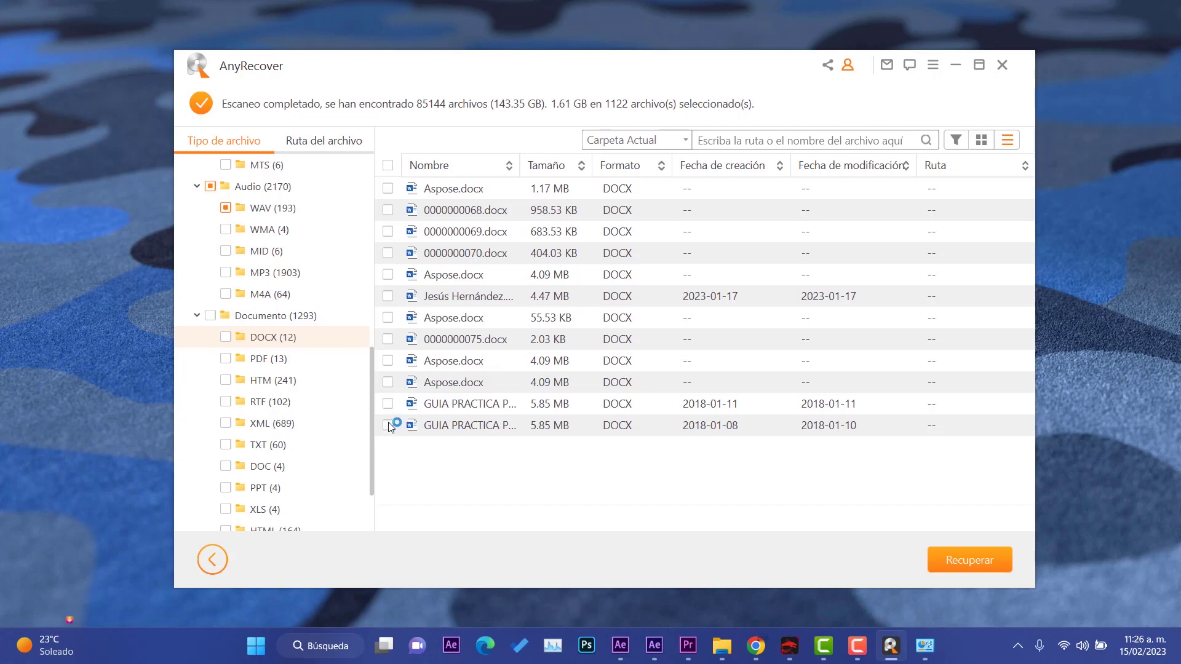
{"action": "left_click", "coordinate": [388, 404]}
{"action": "left_click", "coordinate": [269, 363]}
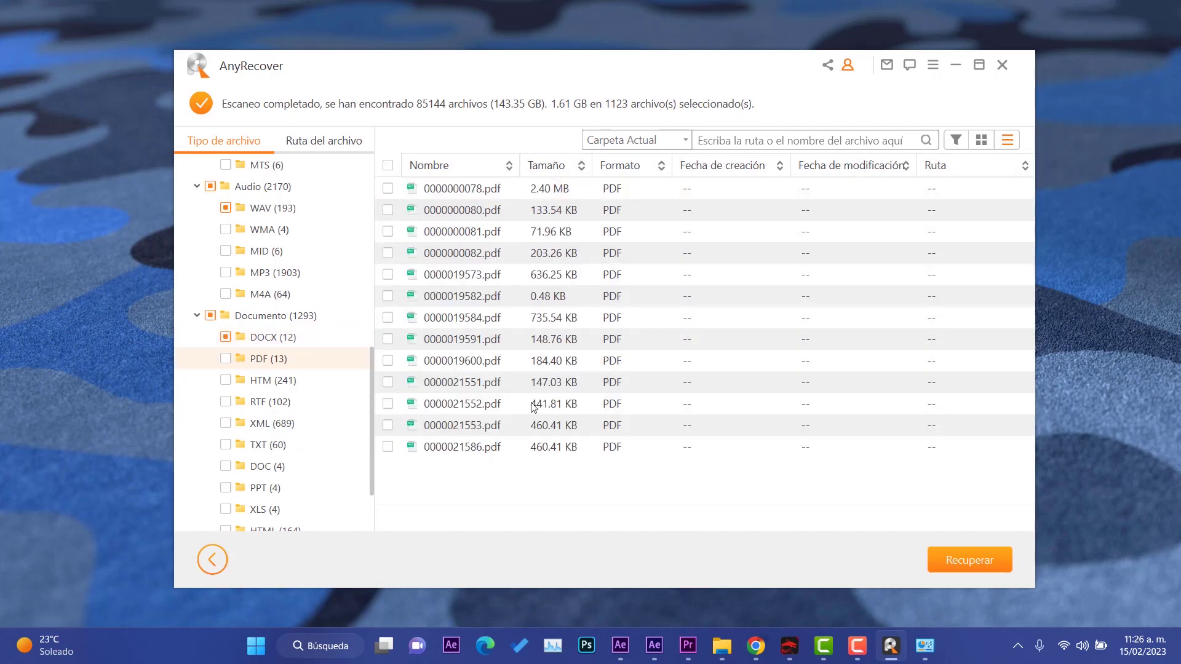
{"action": "left_click", "coordinate": [388, 361]}
{"action": "left_click", "coordinate": [387, 382]}
{"action": "left_click", "coordinate": [388, 403]}
{"action": "left_click", "coordinate": [388, 339]}
- List the DOC documents, and expand the Archivo group to view its ZIP, GZ and CAB files
{"action": "scroll", "coordinate": [293, 387], "scroll_direction": "down", "scroll_amount": 2}
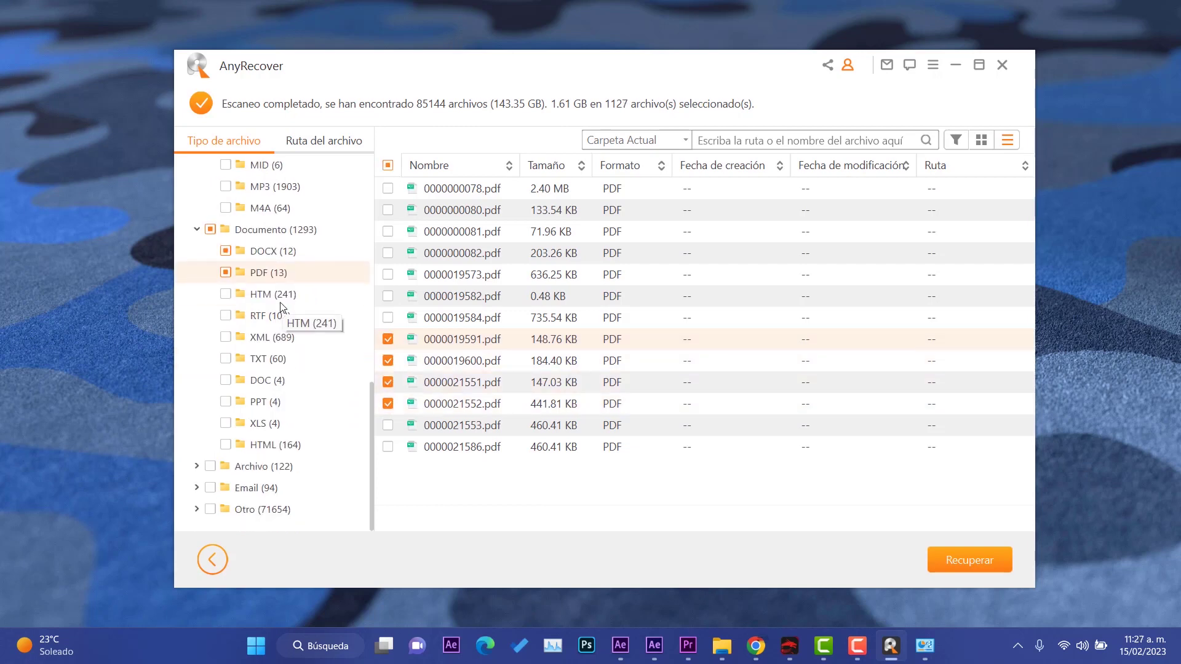
{"action": "left_click", "coordinate": [252, 383]}
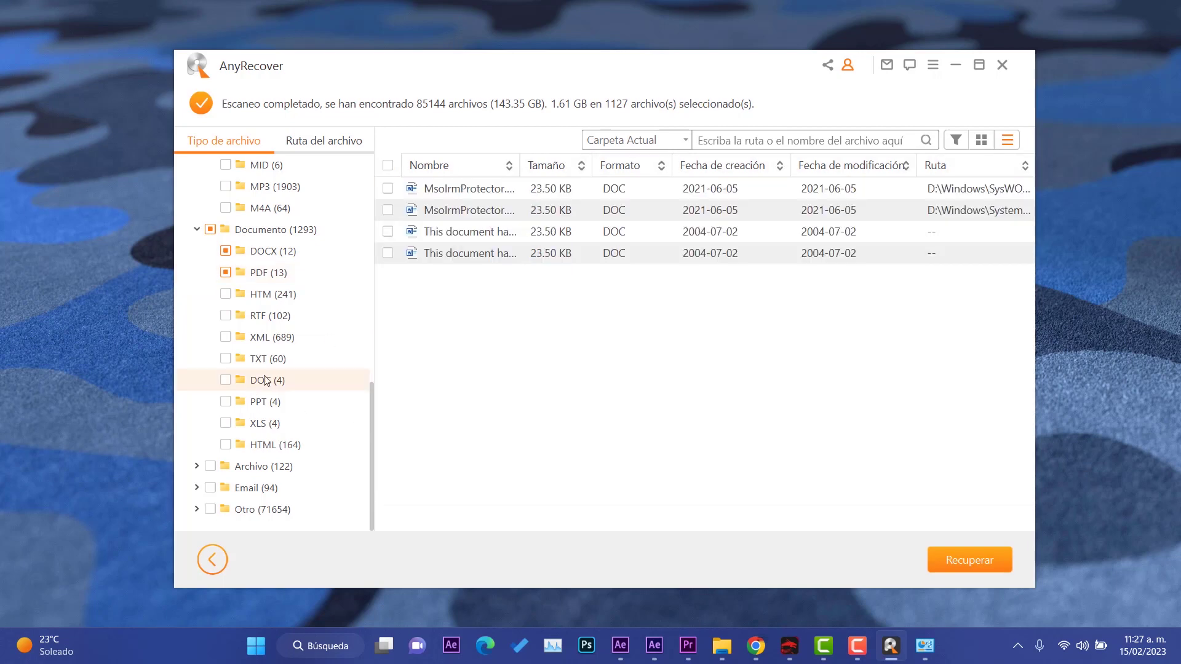
{"action": "left_click", "coordinate": [197, 467]}
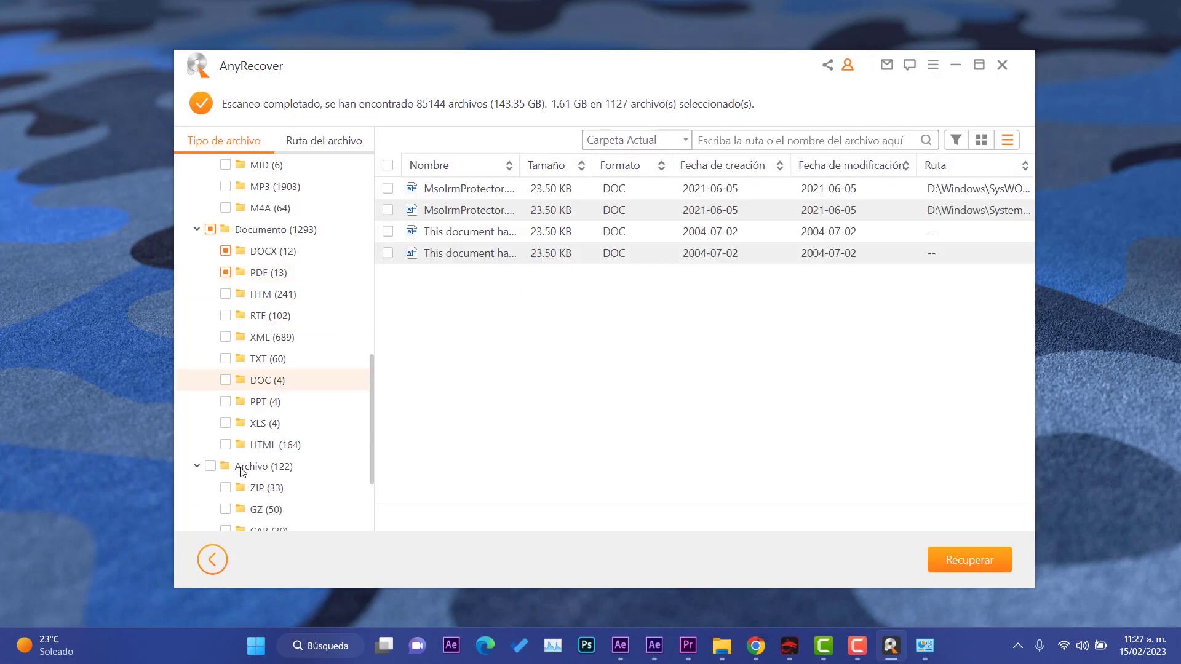
{"action": "left_click", "coordinate": [261, 468]}
{"action": "scroll", "coordinate": [271, 463], "scroll_direction": "down", "scroll_amount": 2}
{"action": "left_click", "coordinate": [283, 362]}
{"action": "left_click", "coordinate": [274, 382]}
{"action": "left_click", "coordinate": [276, 404]}
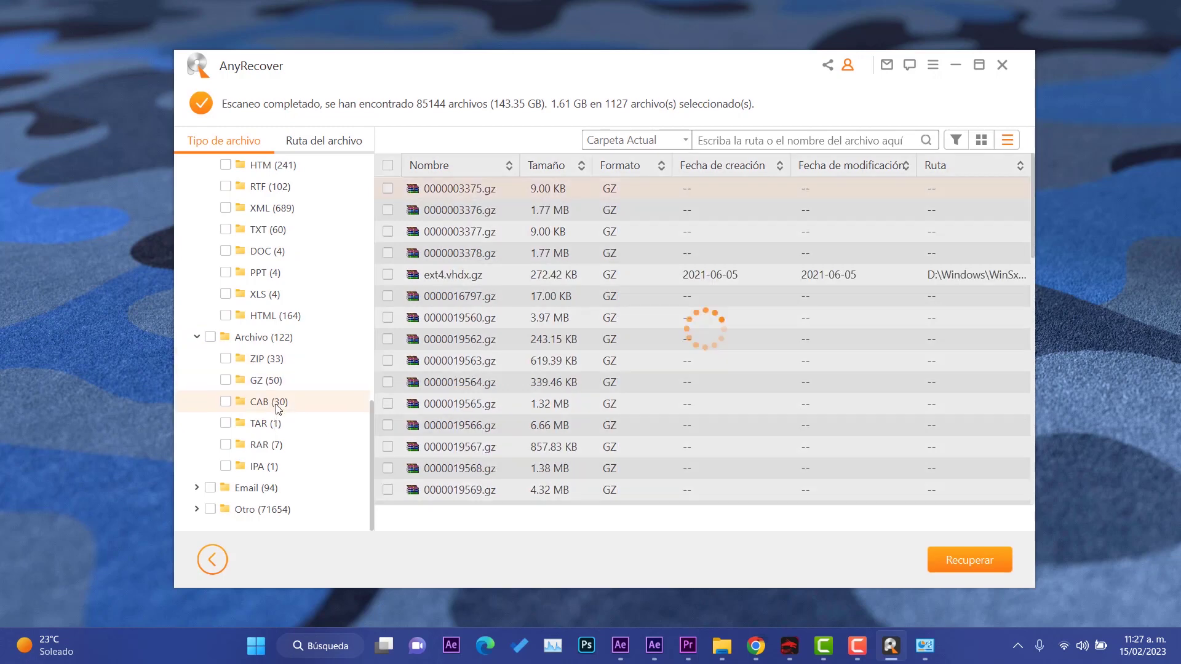
- Browse the files found under Email and Otro, and return to the start of the file type tree
{"action": "left_click", "coordinate": [273, 489]}
{"action": "scroll", "coordinate": [501, 401], "scroll_direction": "down", "scroll_amount": 5}
{"action": "scroll", "coordinate": [497, 407], "scroll_direction": "down", "scroll_amount": 5}
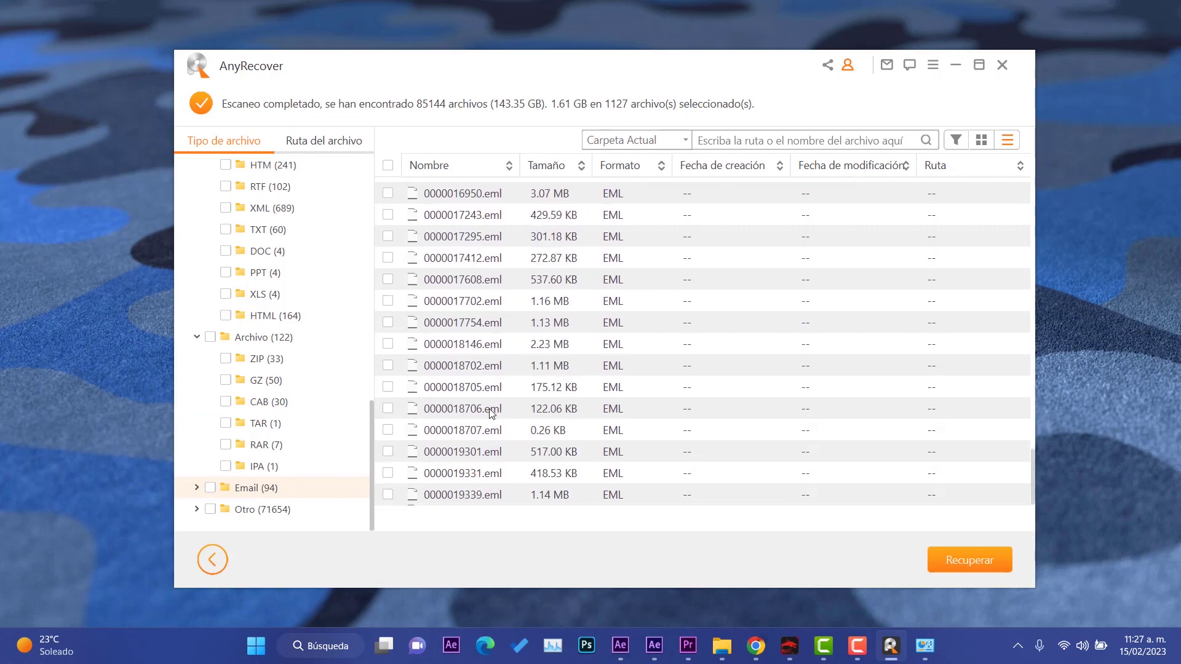
{"action": "left_click", "coordinate": [286, 511]}
{"action": "scroll", "coordinate": [373, 229], "scroll_direction": "up", "scroll_amount": 15}
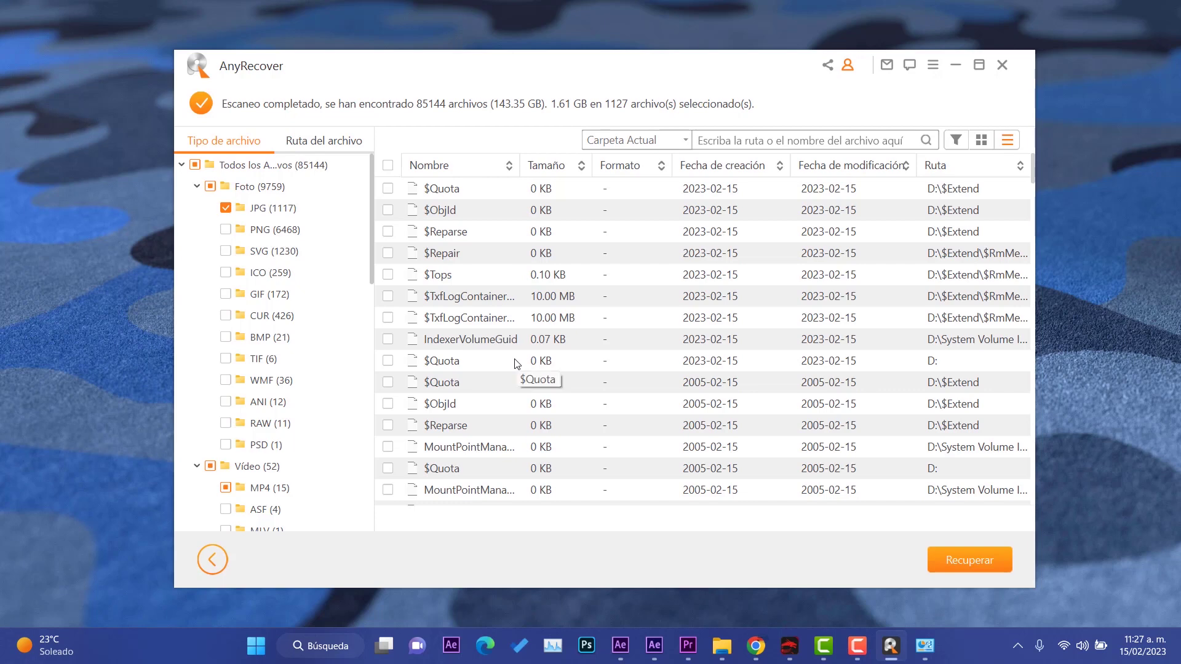
- Recover the marked files into a new folder named XD on the Escritorio
{"action": "left_click", "coordinate": [957, 560]}
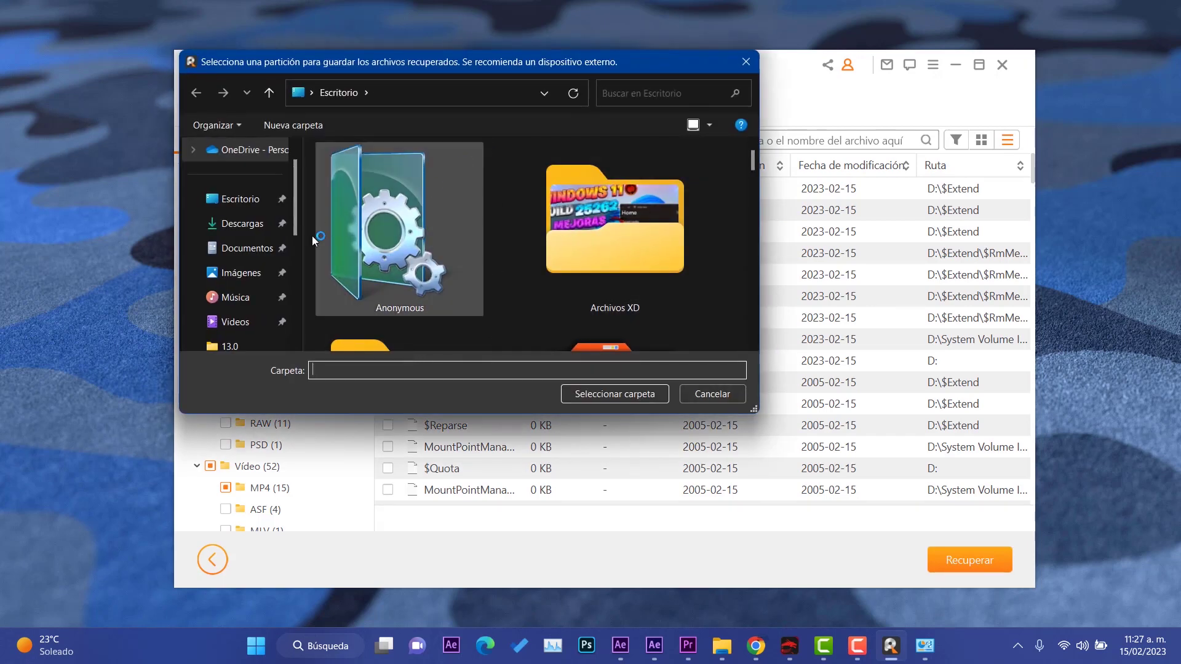
{"action": "left_click", "coordinate": [281, 126]}
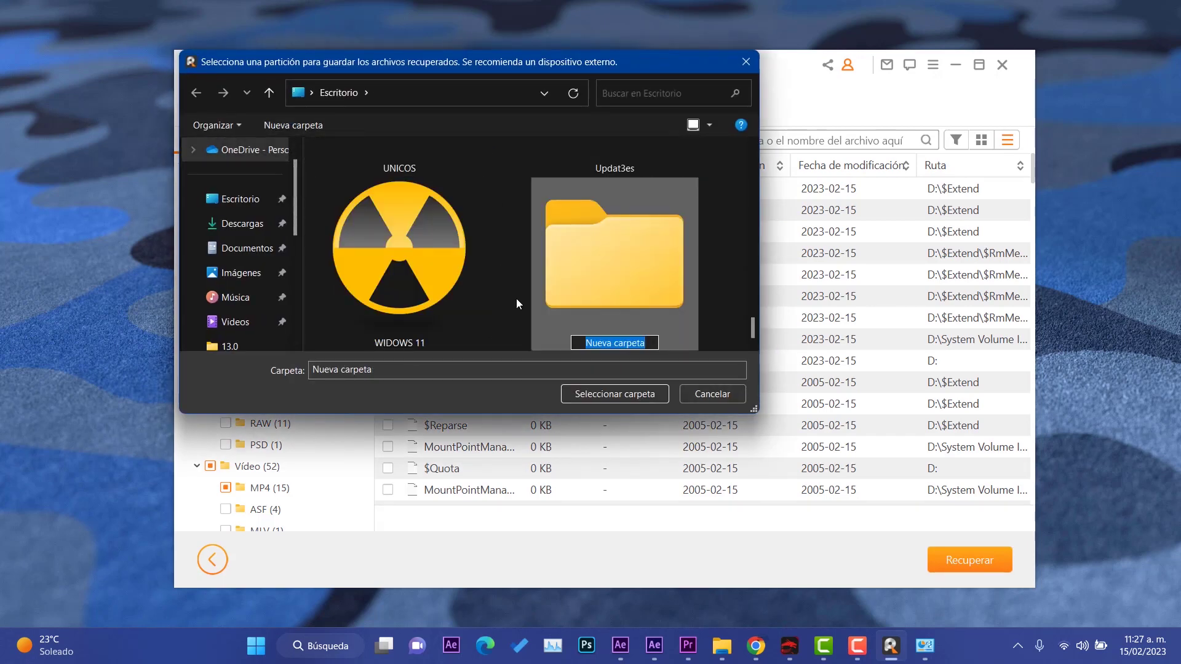
{"action": "type", "text": "XD"}
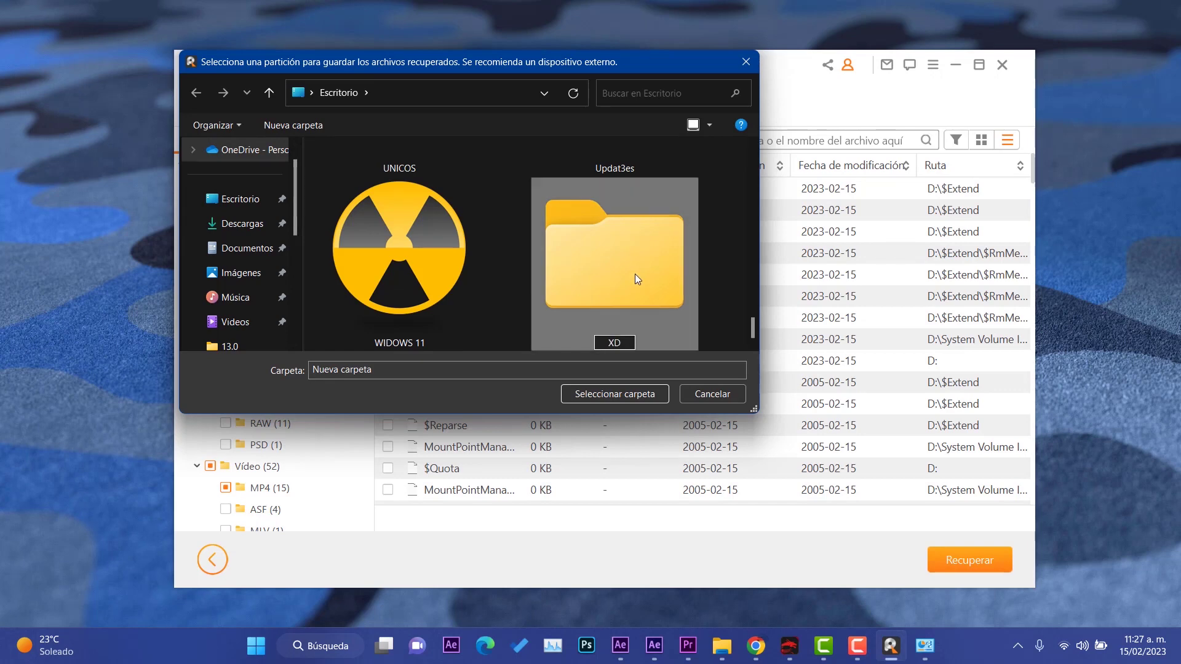
{"action": "left_click", "coordinate": [622, 286]}
{"action": "left_click", "coordinate": [630, 391]}
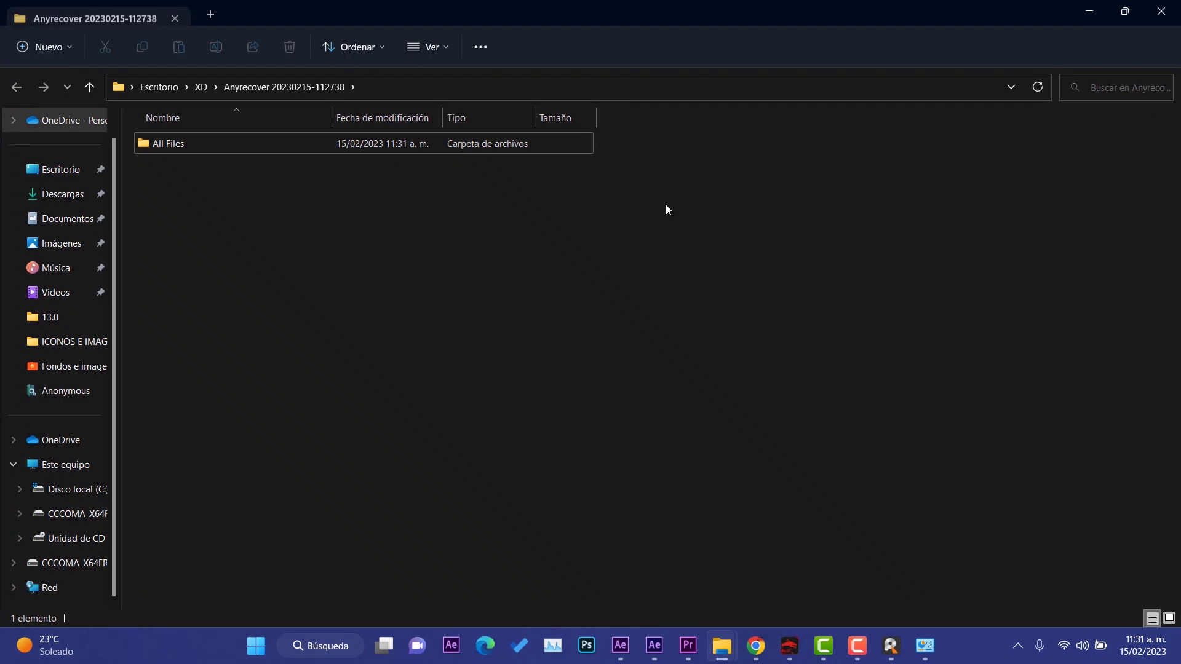
- In File Explorer, open the recovered WAV folder inside All Files and Audio
{"action": "double_click", "coordinate": [212, 139]}
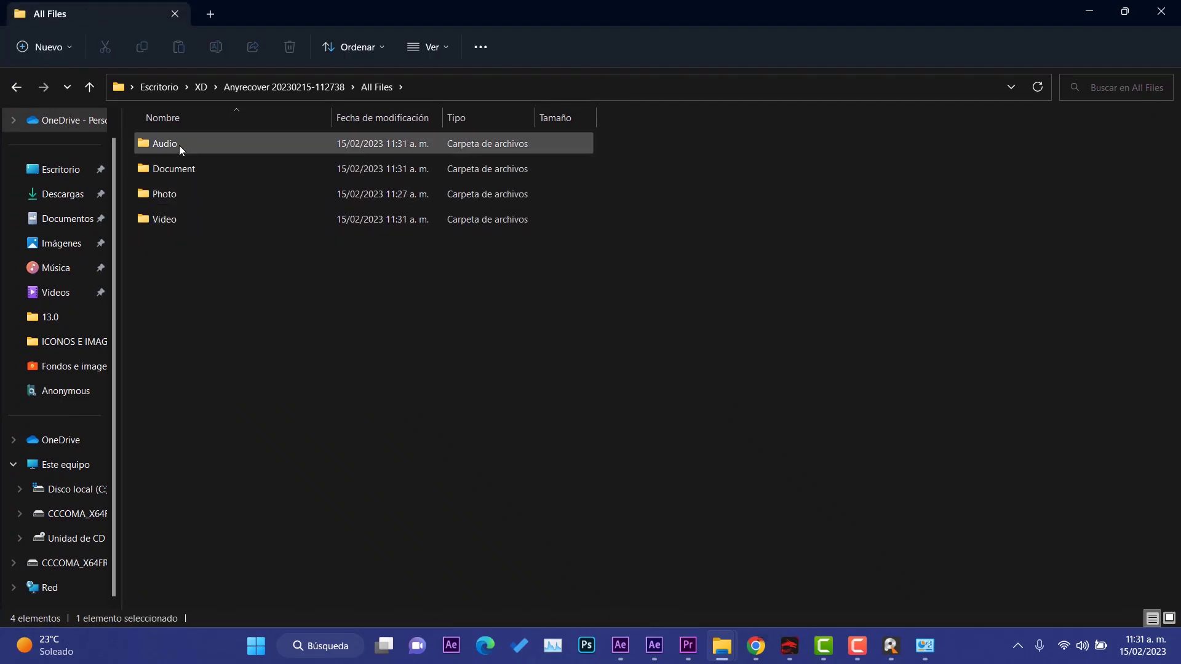
{"action": "double_click", "coordinate": [179, 145]}
{"action": "double_click", "coordinate": [161, 143]}
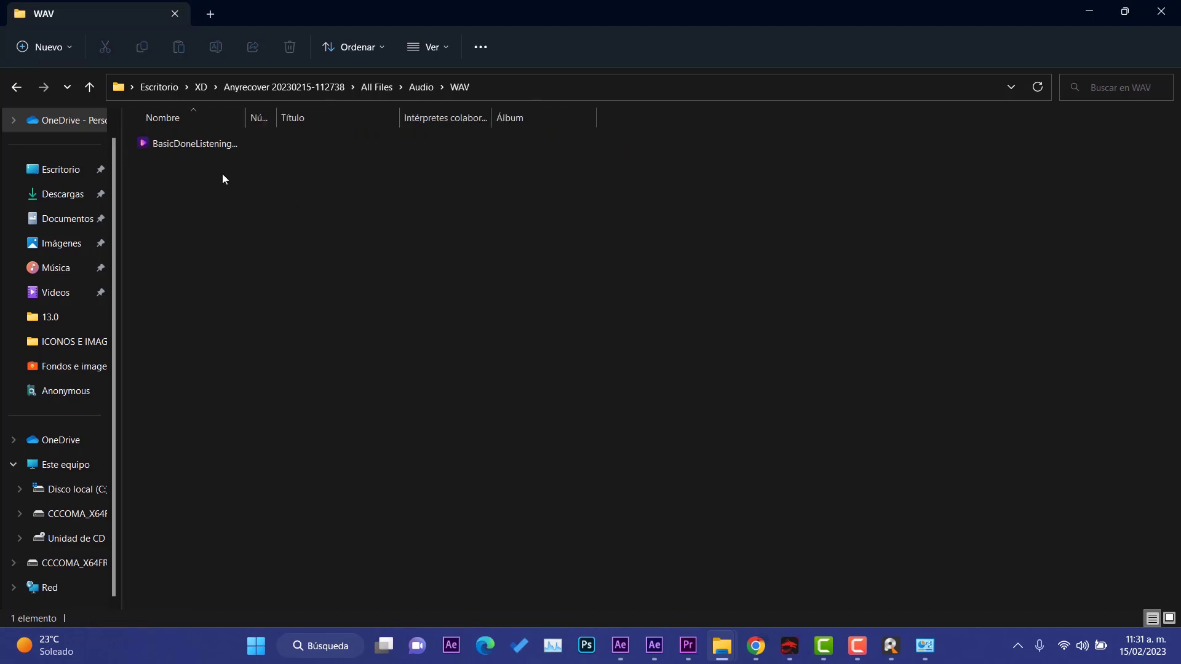
- Open the recovered PDF folder inside All Files and Document, preview two of its files, and return to Document
{"action": "key", "text": "BackSpace"}
{"action": "key", "text": "BackSpace"}
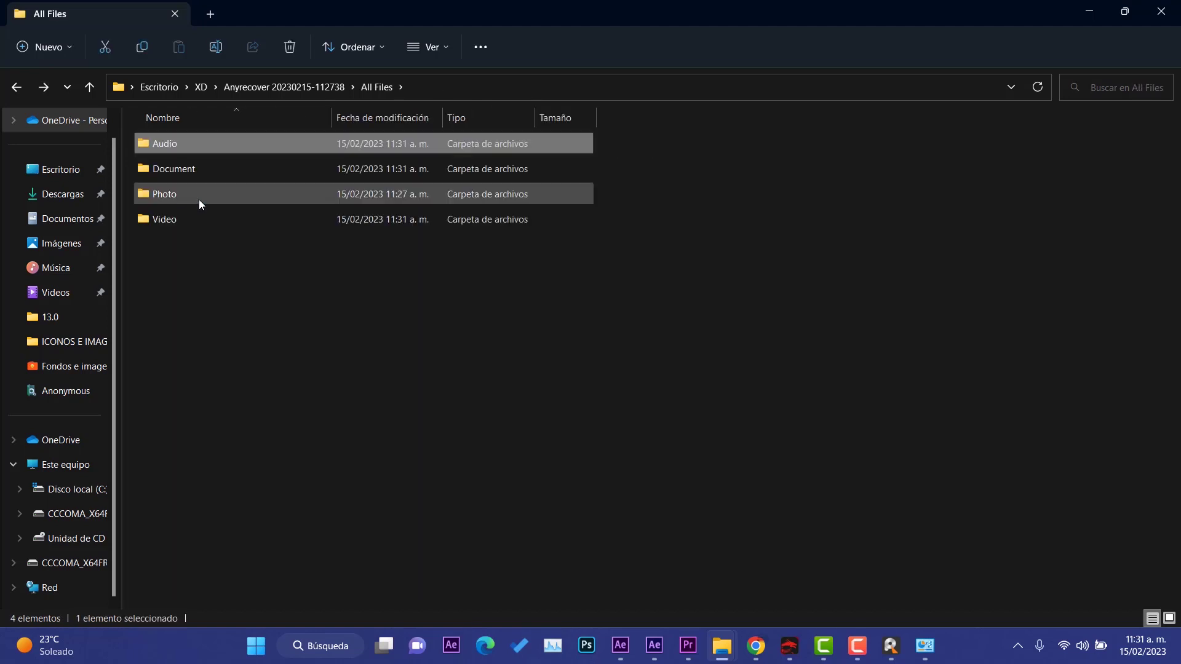
{"action": "double_click", "coordinate": [194, 171]}
{"action": "double_click", "coordinate": [183, 167]}
{"action": "left_click", "coordinate": [206, 214]}
{"action": "key", "text": "space"}
{"action": "key", "text": "Up"}
{"action": "key", "text": "Up"}
{"action": "key", "text": "space"}
{"action": "key", "text": "BackSpace"}
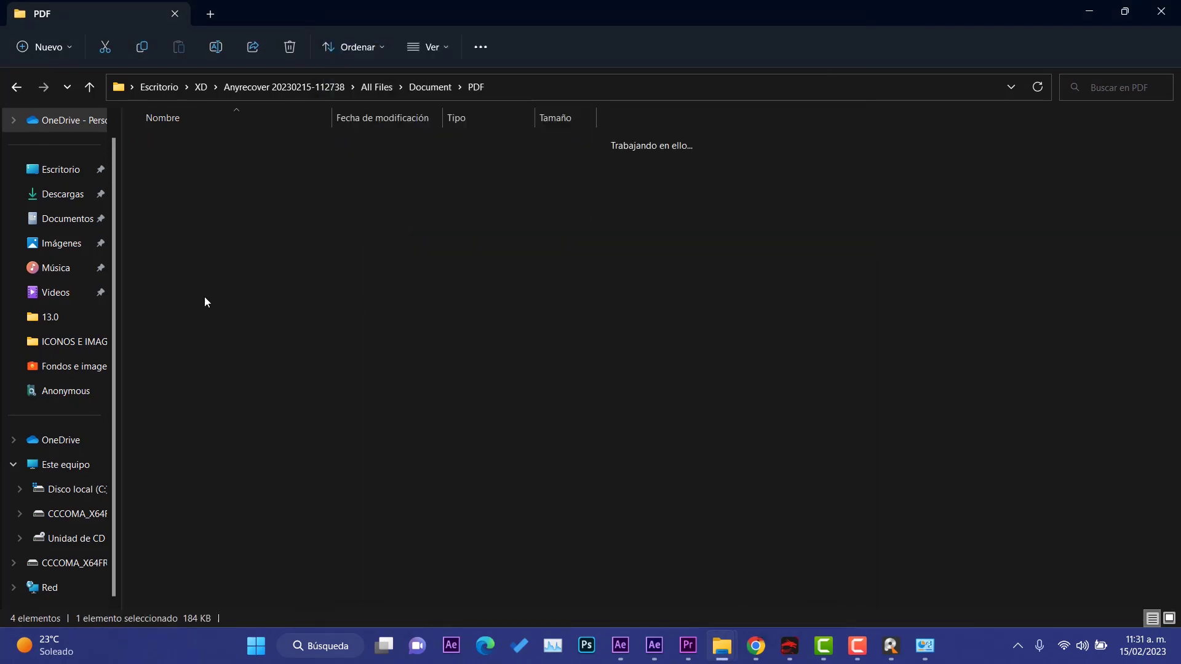
- Preview GUIA PRACTICA PARA EL CUIDADO DEL EMBARAZO.docx in the DOCX folder and return to All Files
{"action": "double_click", "coordinate": [179, 150]}
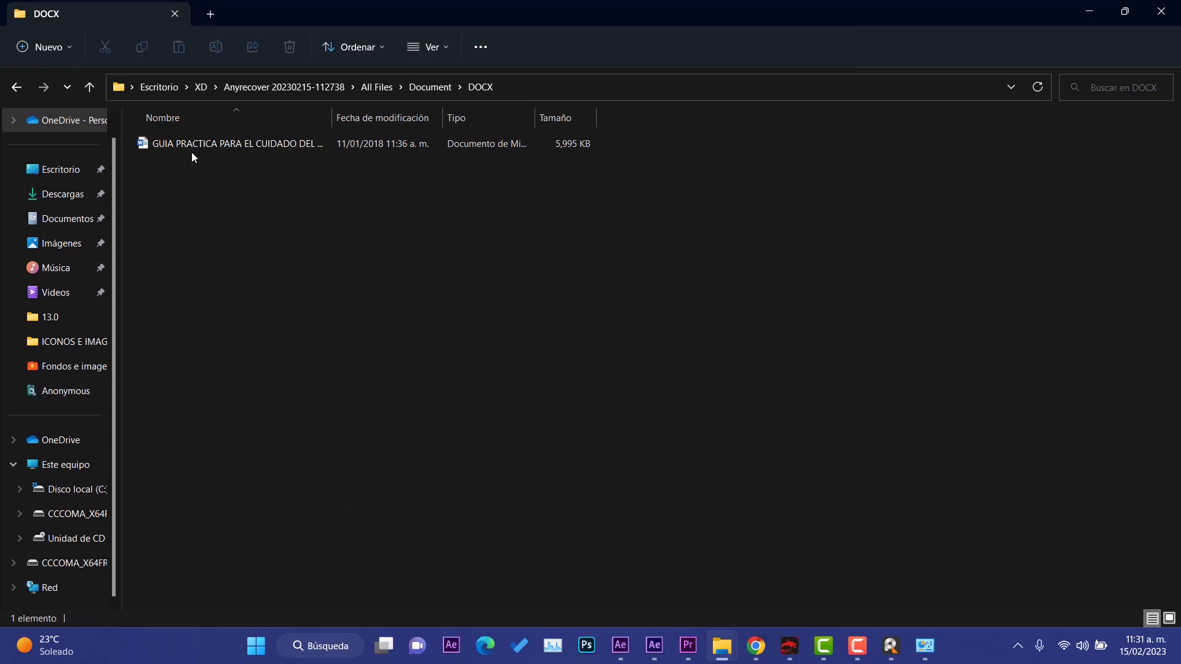
{"action": "key", "text": "space"}
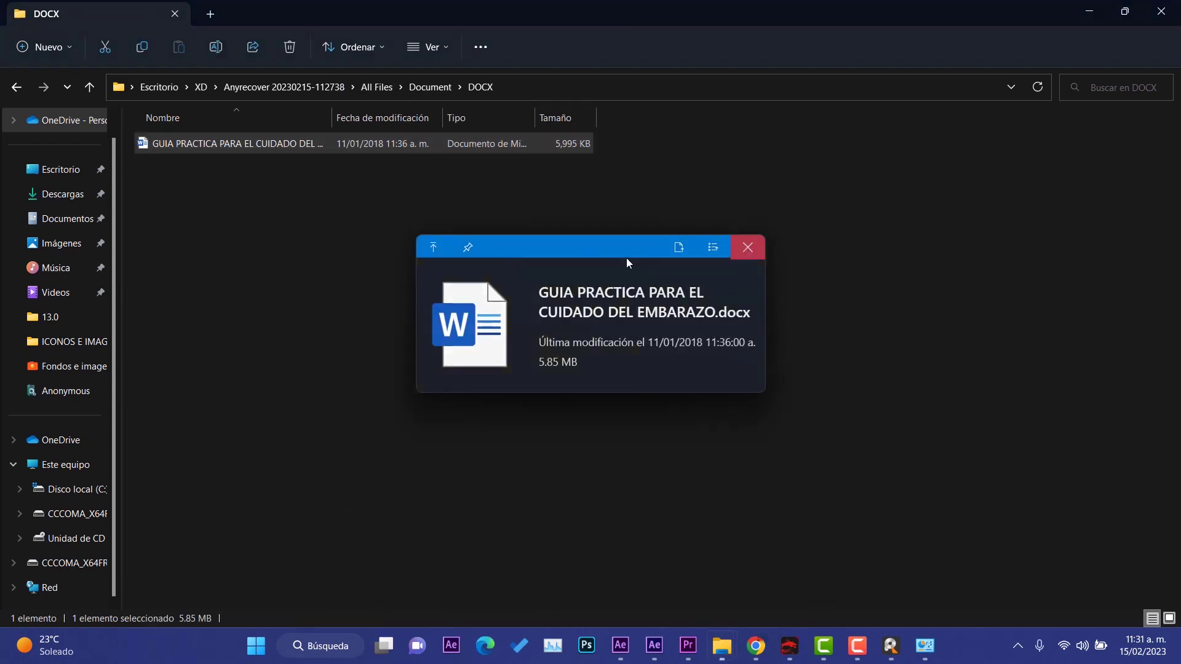
{"action": "key", "text": "space"}
{"action": "key", "text": "BackSpace"}
{"action": "key", "text": "BackSpace"}
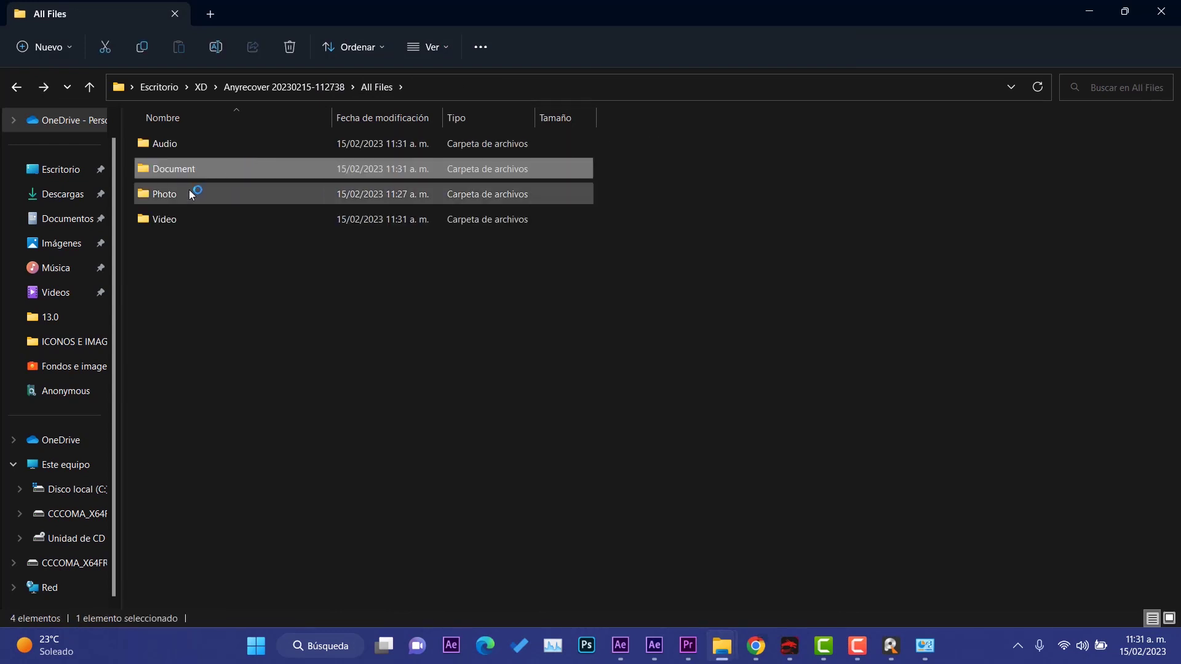
- Browse the recovered pictures in the JPG folder inside Photo and return to All Files
{"action": "double_click", "coordinate": [190, 190]}
{"action": "double_click", "coordinate": [190, 142]}
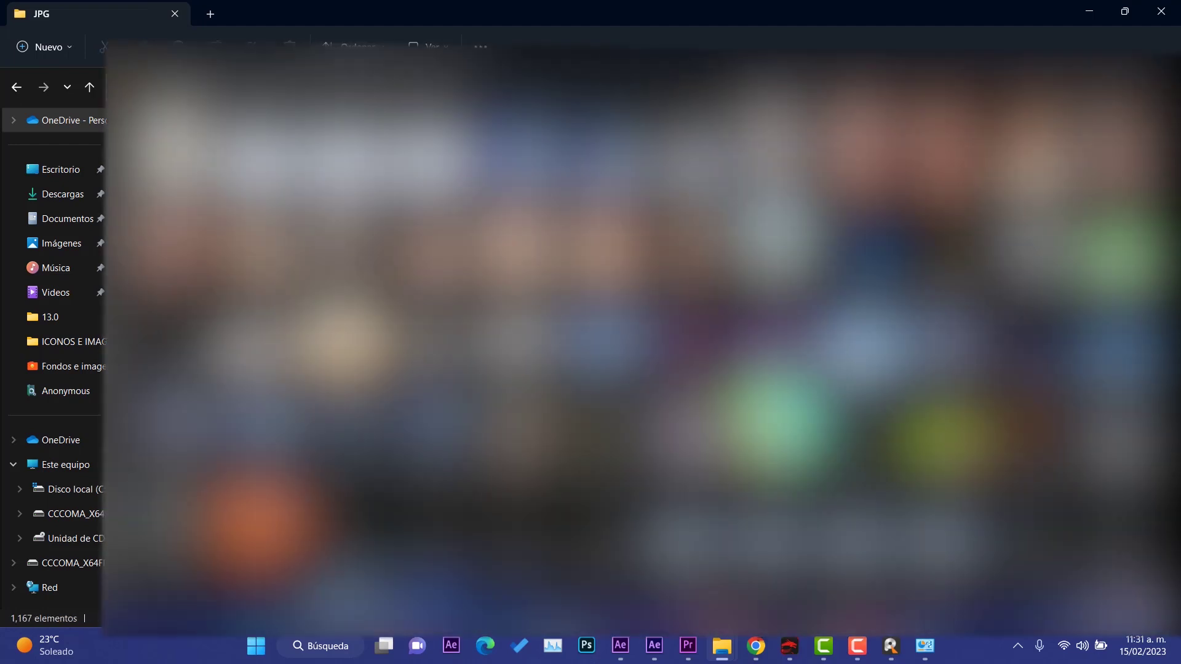
{"action": "left_click", "coordinate": [613, 247]}
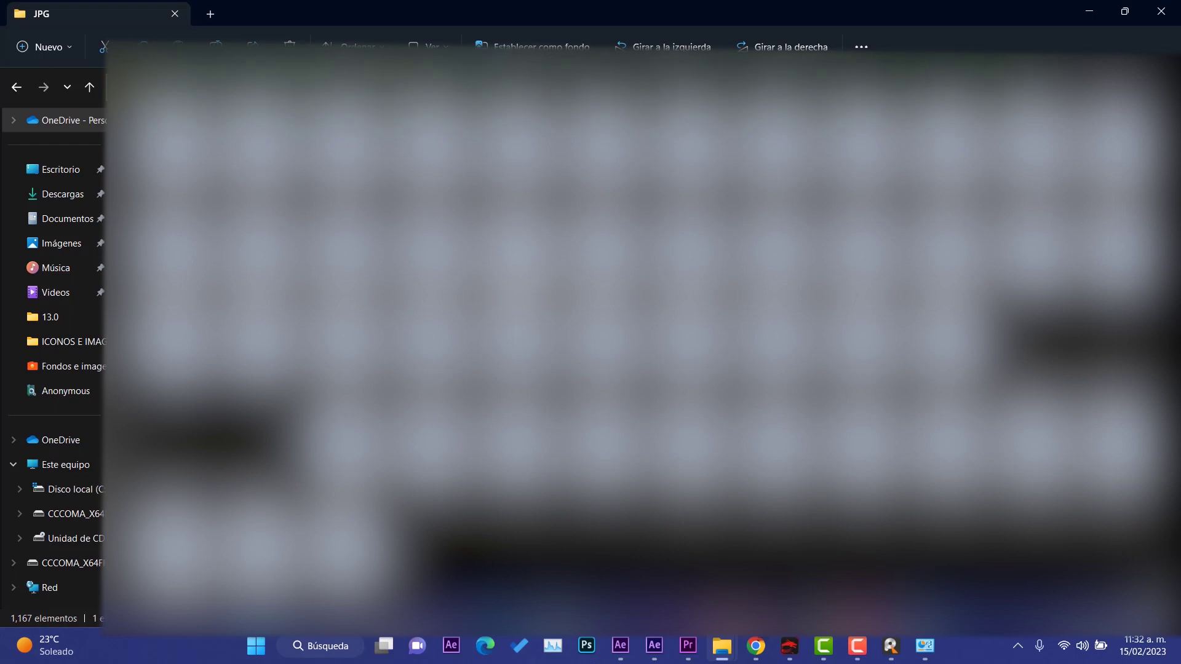
{"action": "key", "text": "BackSpace"}
{"action": "key", "text": "BackSpace"}
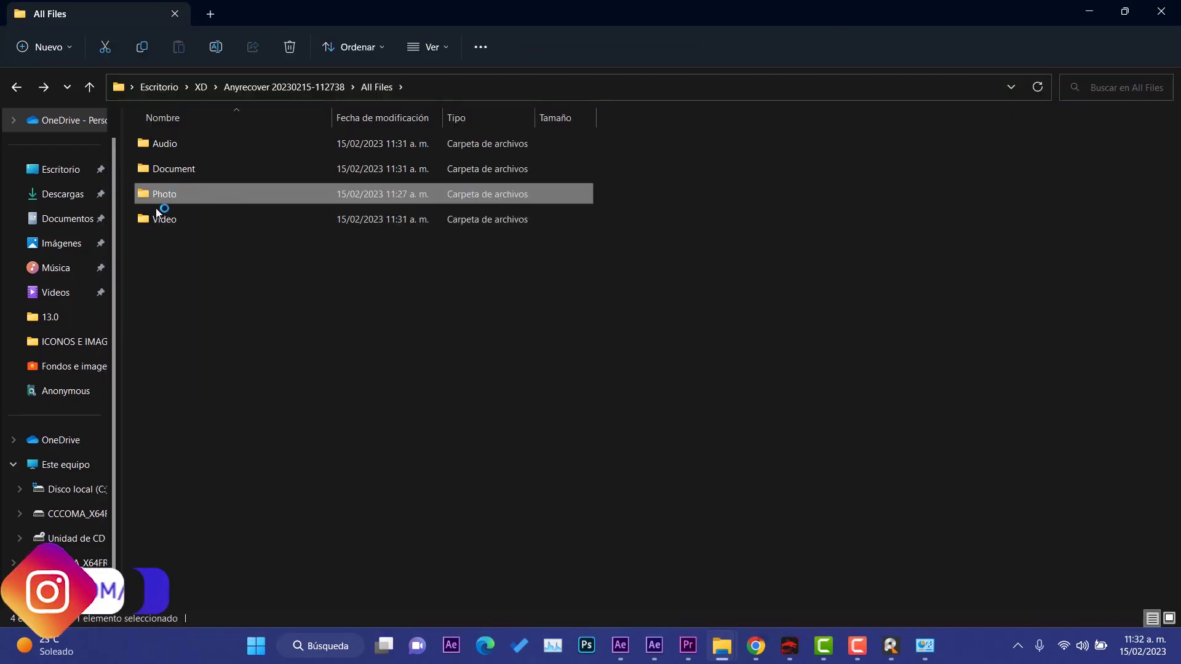
- Preview the recovered video 0000013803.mp4 in the MP4 folder inside Video, skipping ahead in it, and close File Explorer
{"action": "double_click", "coordinate": [161, 218]}
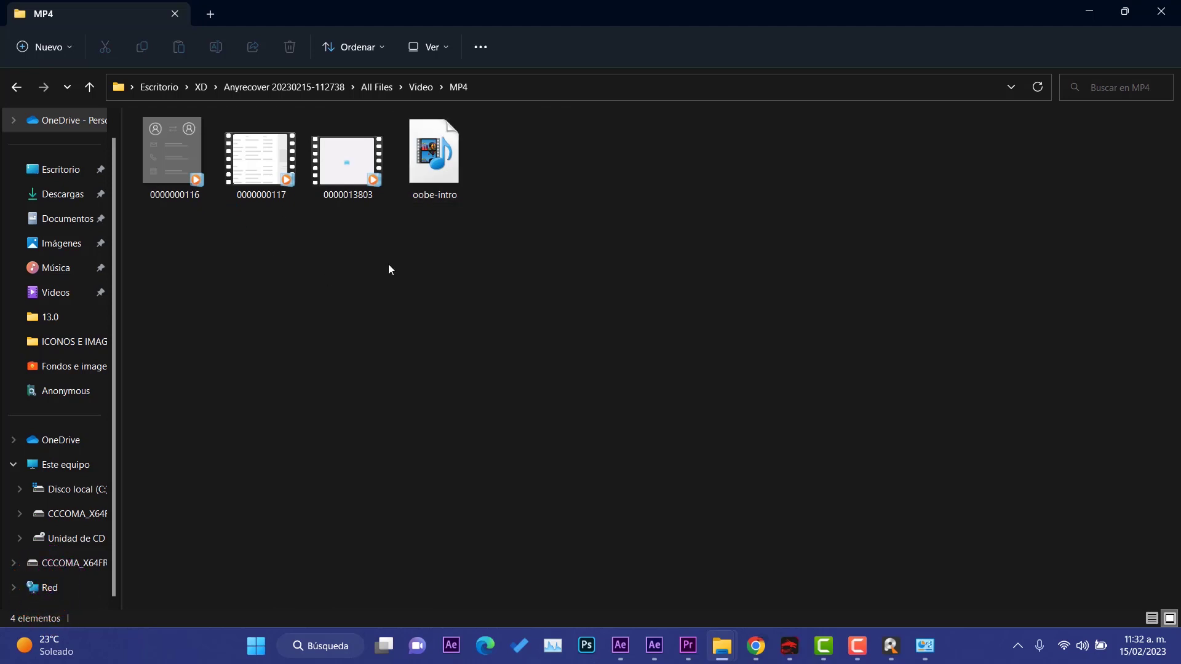
{"action": "double_click", "coordinate": [324, 155]}
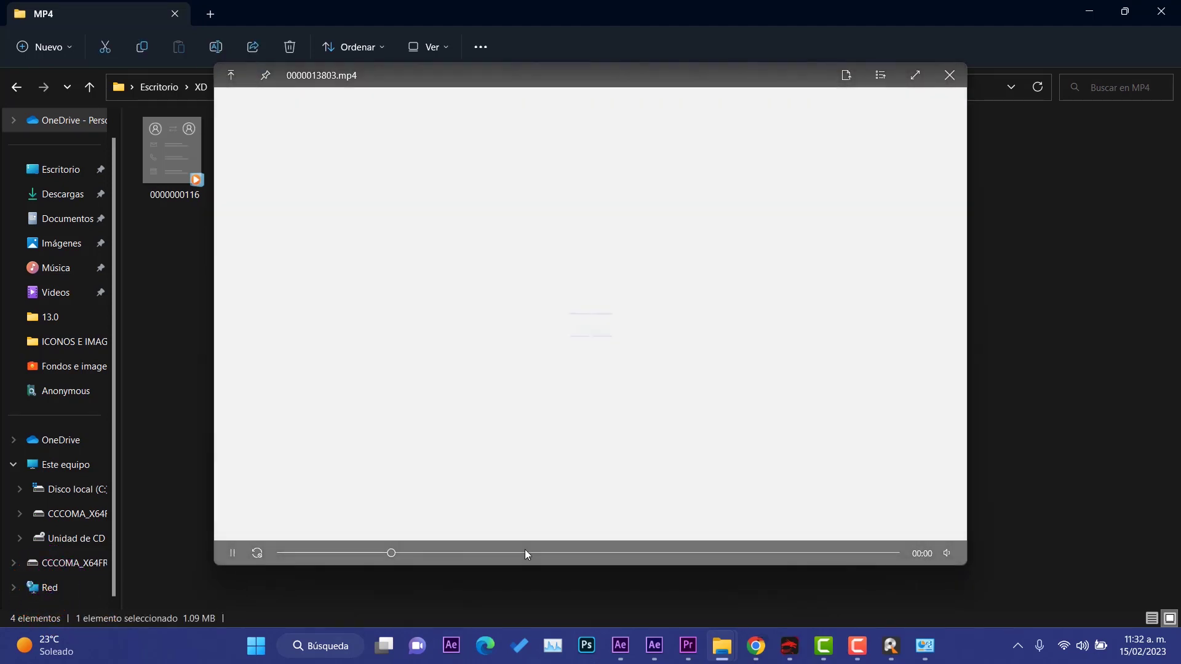
{"action": "left_click", "coordinate": [564, 556]}
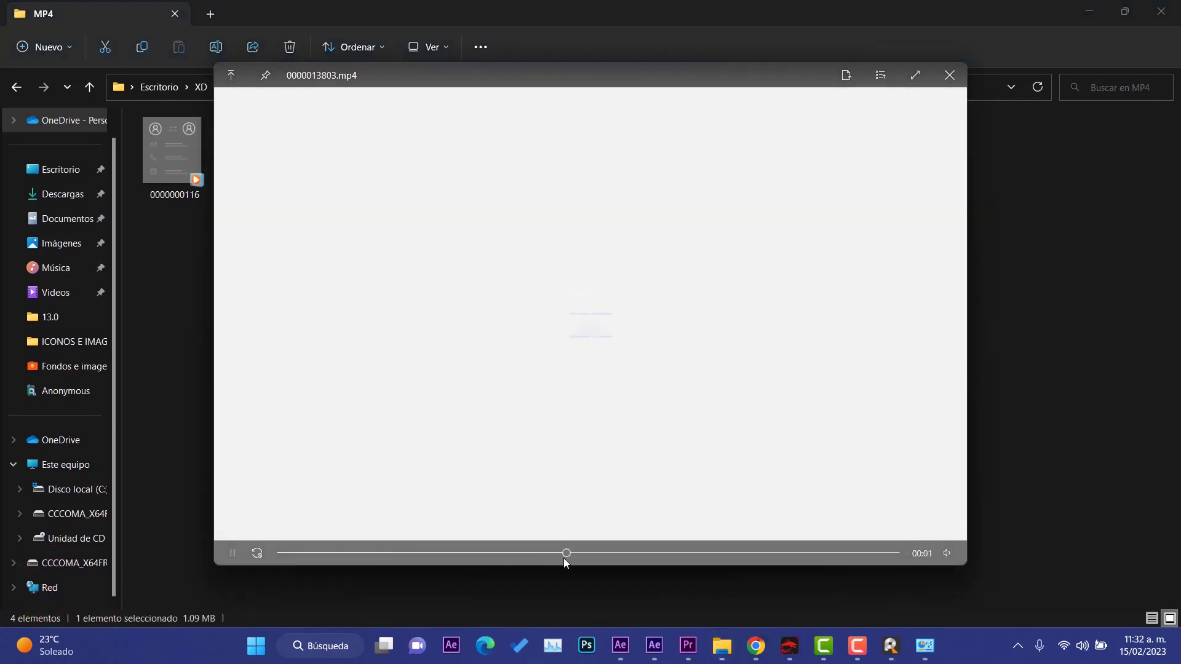
{"action": "left_click", "coordinate": [951, 78]}
{"action": "key", "text": "BackSpace"}
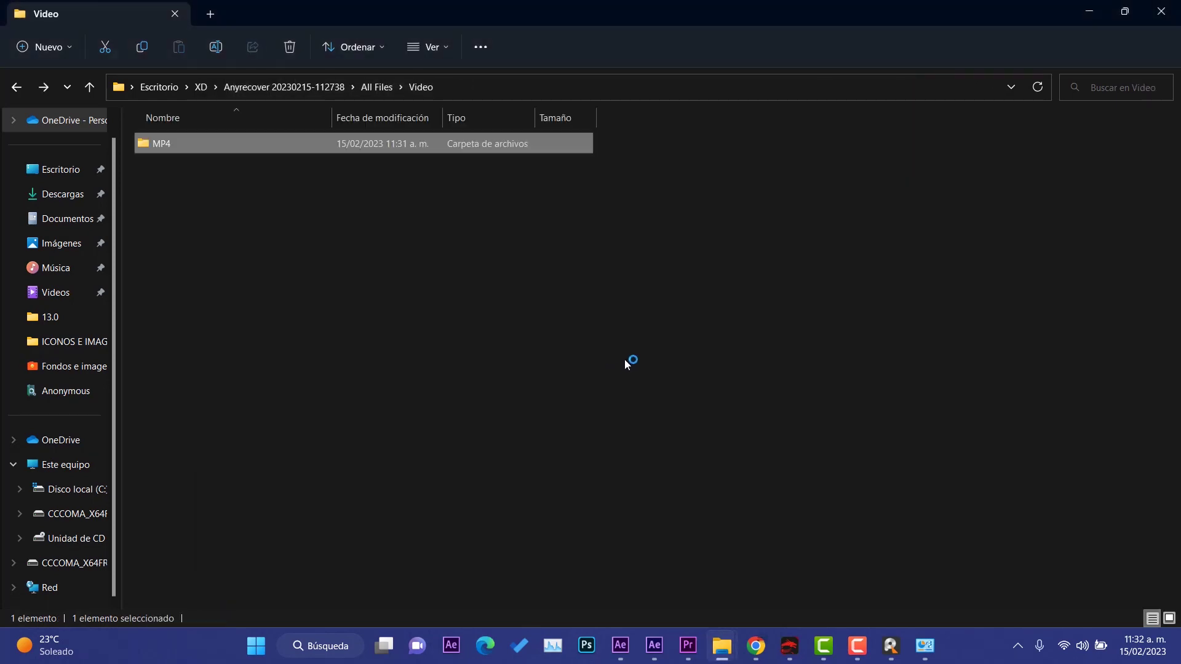
{"action": "left_click", "coordinate": [1175, 5]}
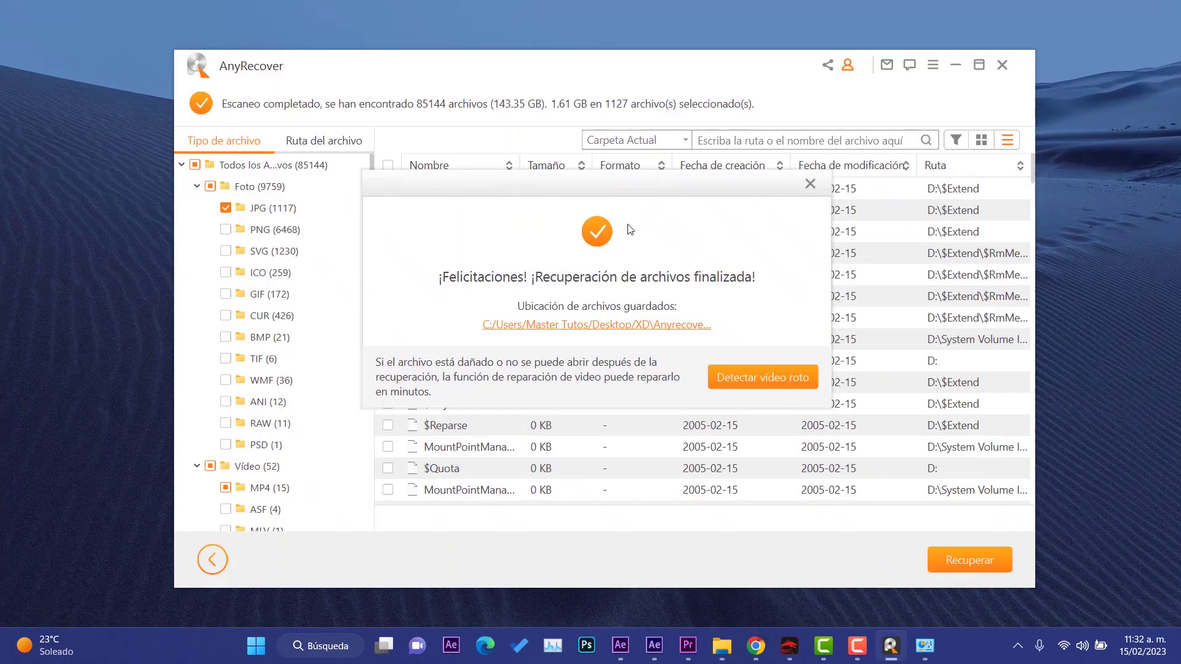
- Dismiss the recovery-finished message and leave the scan results for the local data recovery start screen
{"action": "left_click", "coordinate": [810, 184]}
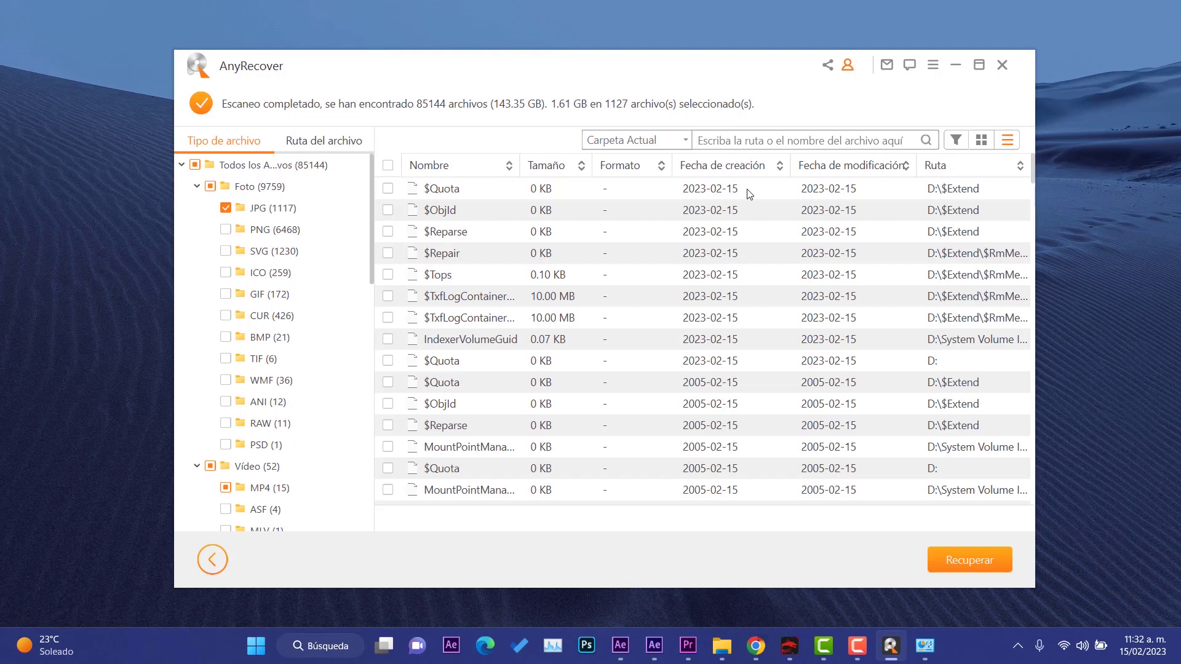
{"action": "left_click", "coordinate": [212, 560]}
{"action": "left_click", "coordinate": [622, 371]}
{"action": "left_click", "coordinate": [789, 123]}
{"action": "left_click", "coordinate": [203, 560]}
{"action": "left_click", "coordinate": [547, 370]}
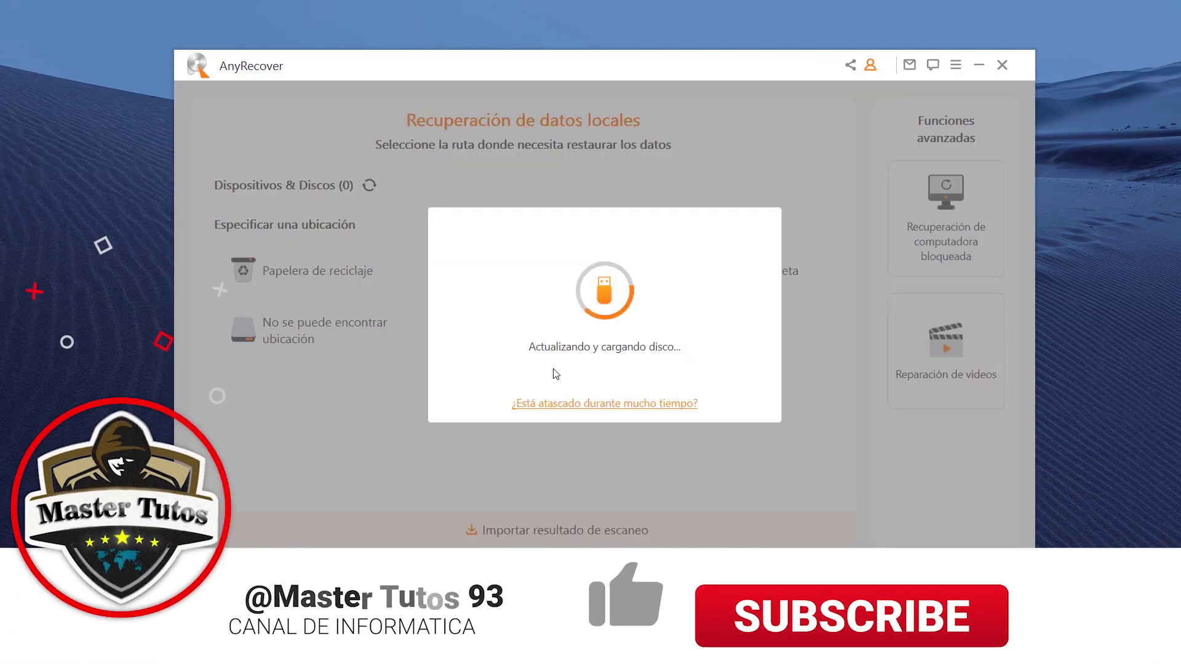